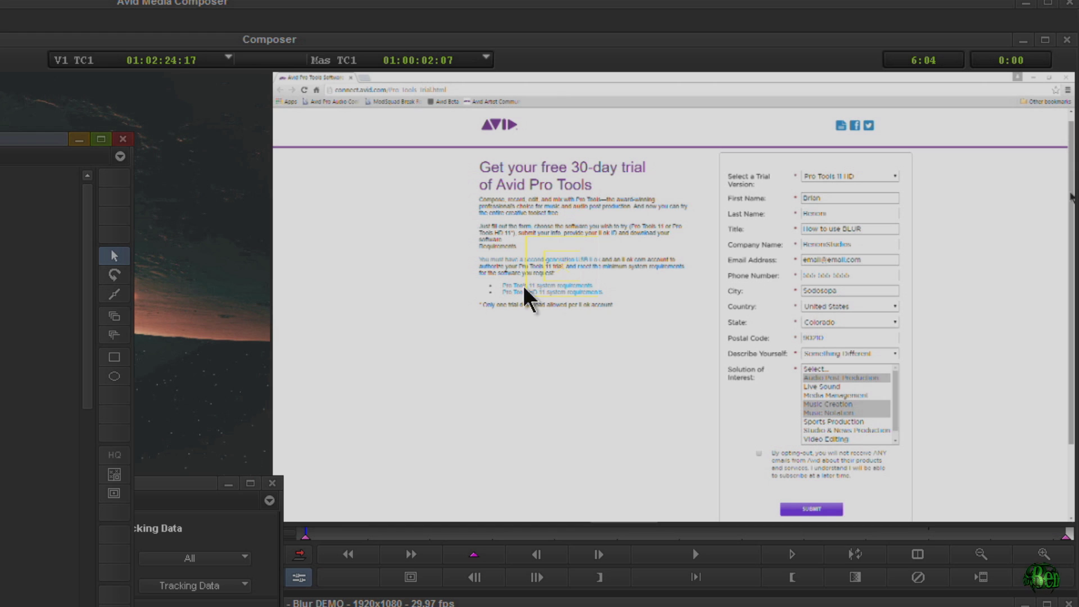
Step: Set the Point A tracker's data color to blue and place its box in the blank area below the web page's text
click(156, 496)
drag(117, 488, 439, 132)
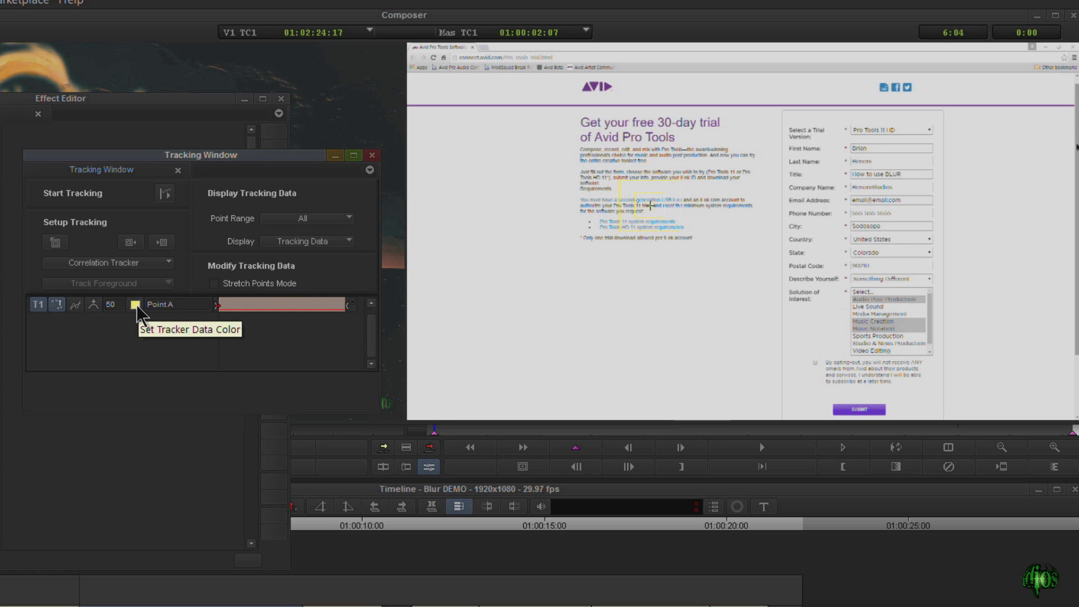
click(136, 305)
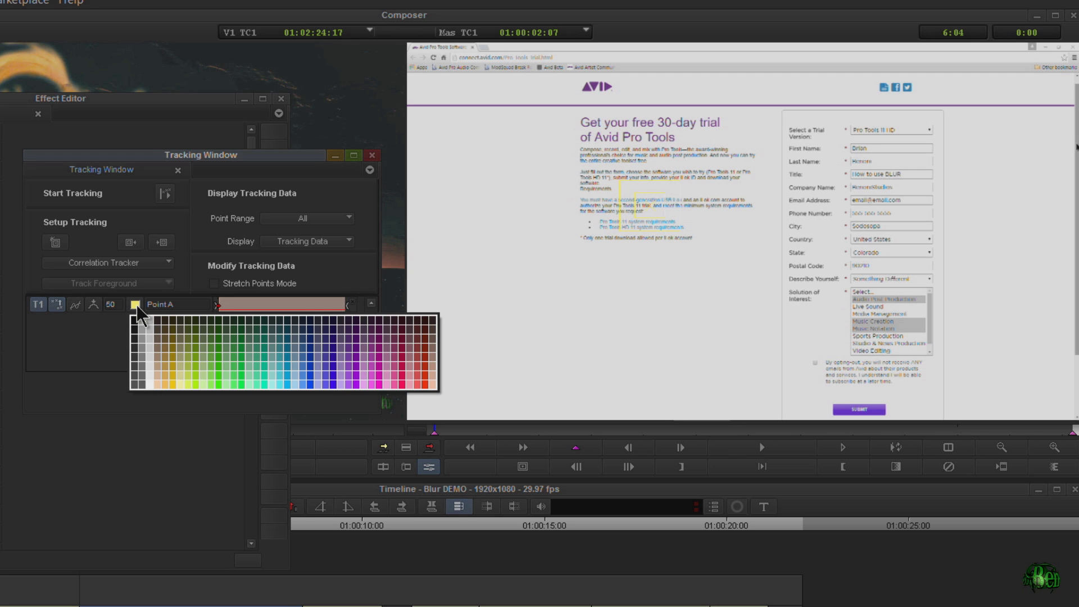
click(333, 381)
drag(649, 202, 673, 313)
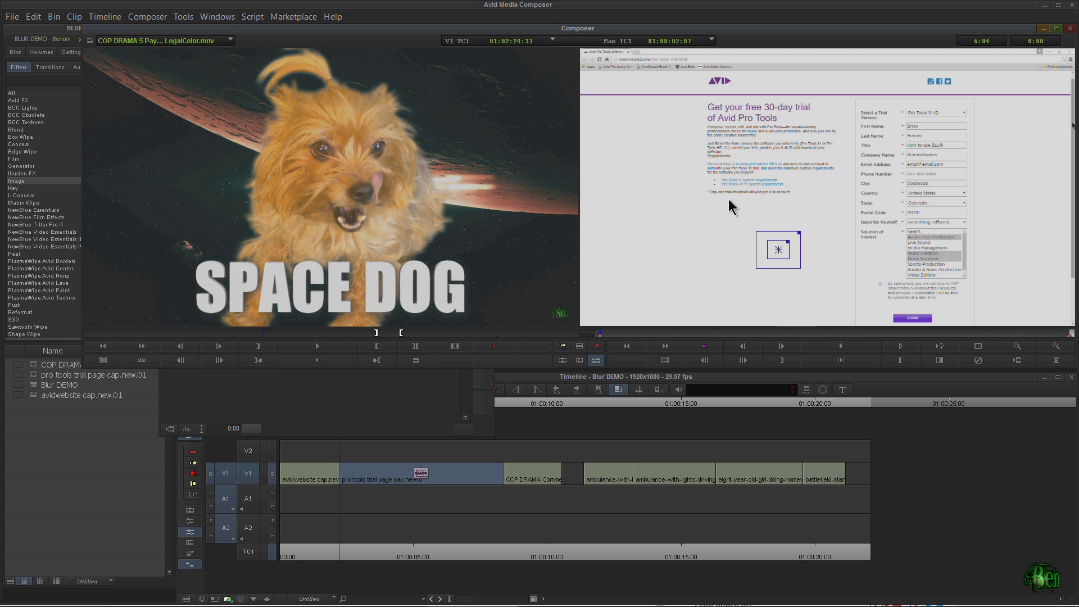
drag(779, 258, 734, 253)
Step: Add a second tracker, Point B, color it black and place its box just right of the blue Point A tracker
click(361, 398)
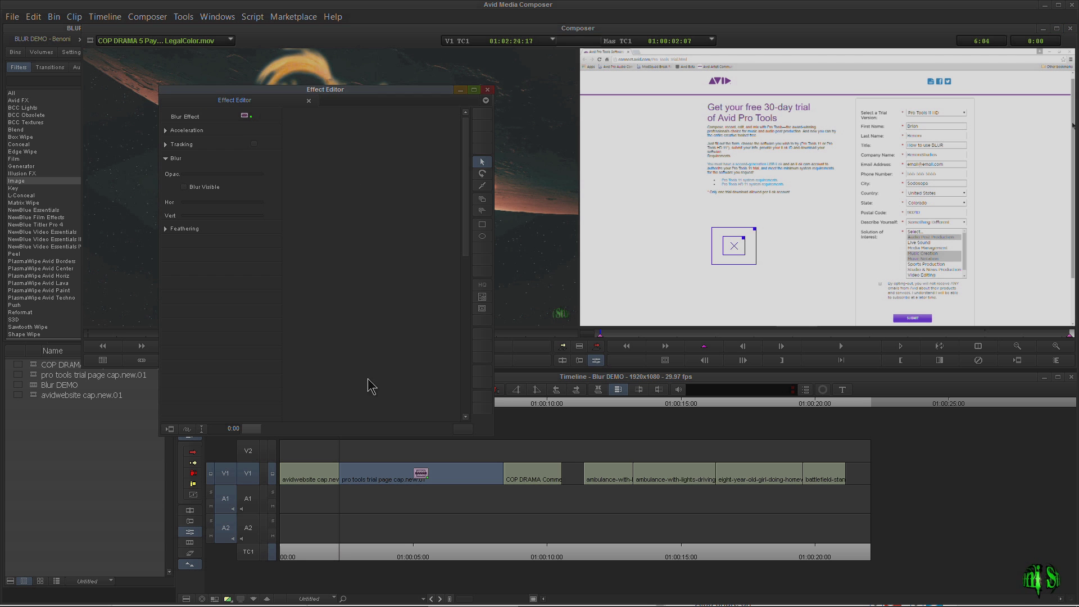
click(481, 298)
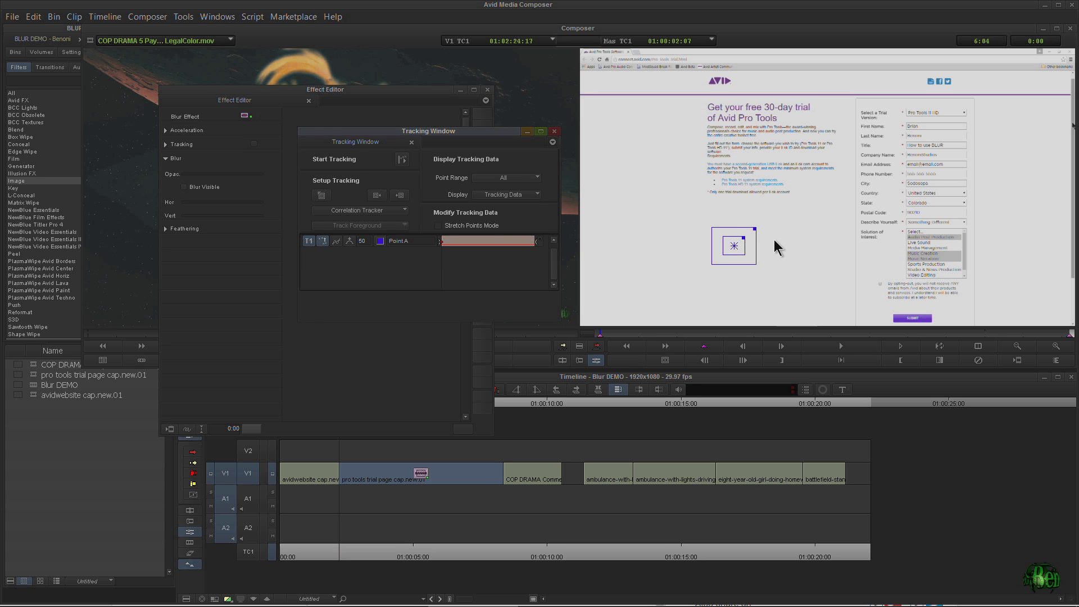
click(322, 195)
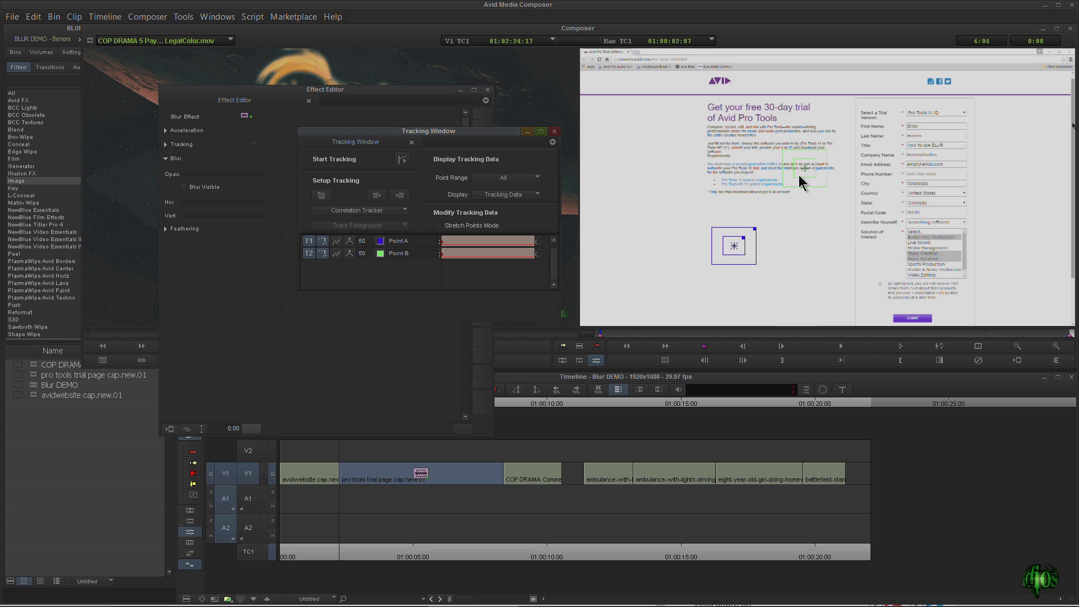
click(380, 254)
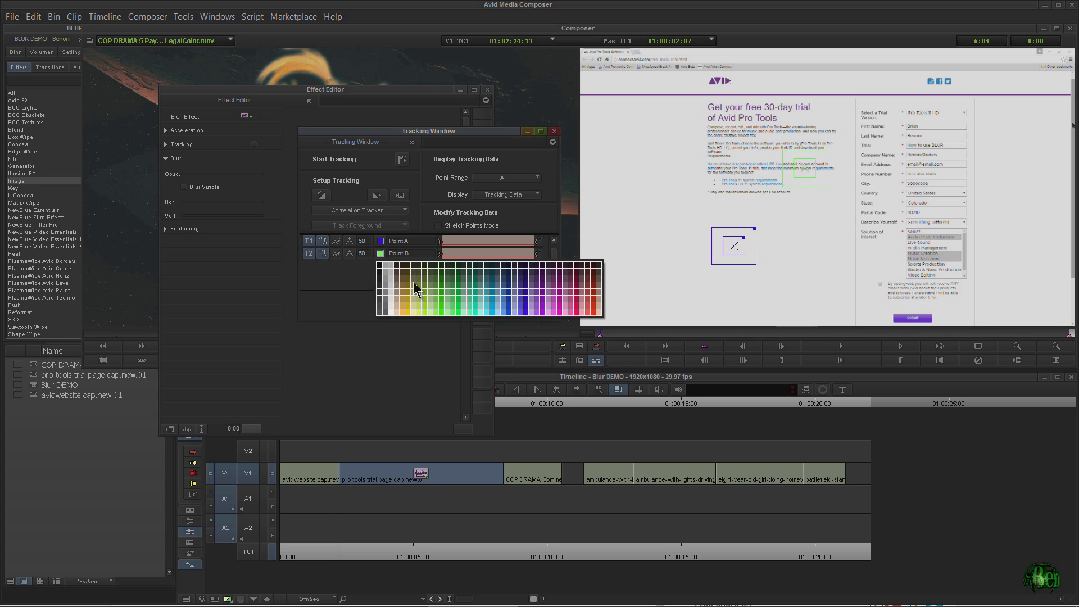
click(381, 274)
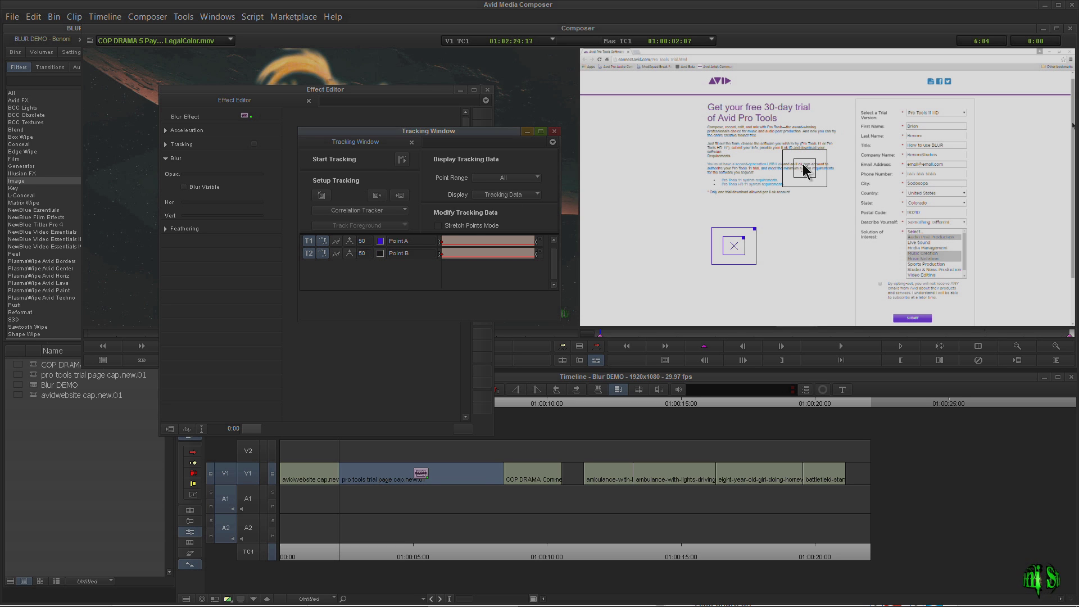
drag(806, 166, 815, 249)
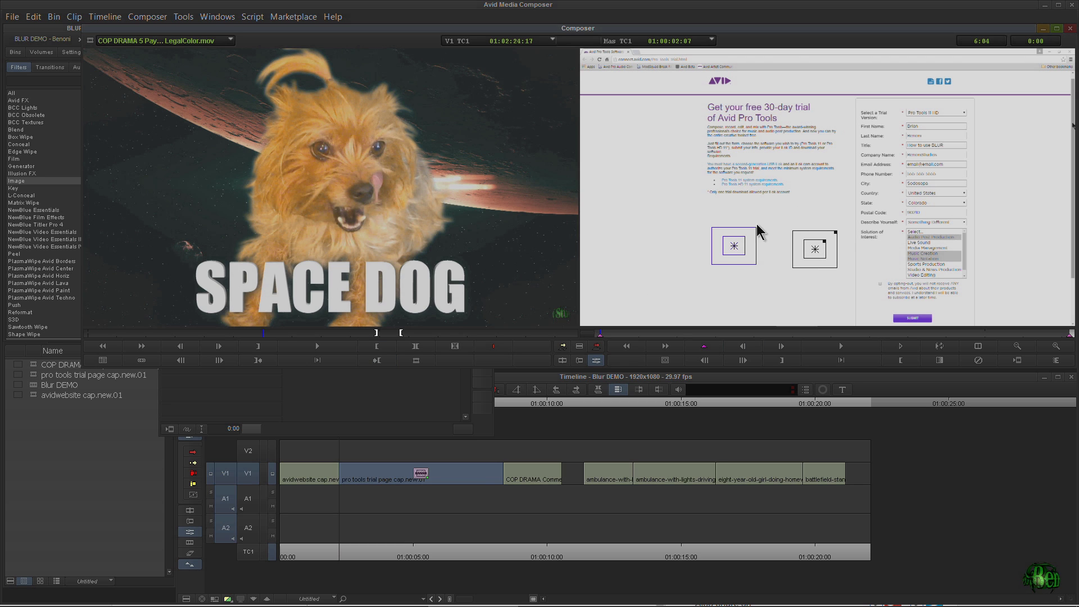
Step: Add three more tracking points to the pro tools trial page clip's blur effect
click(396, 390)
click(482, 298)
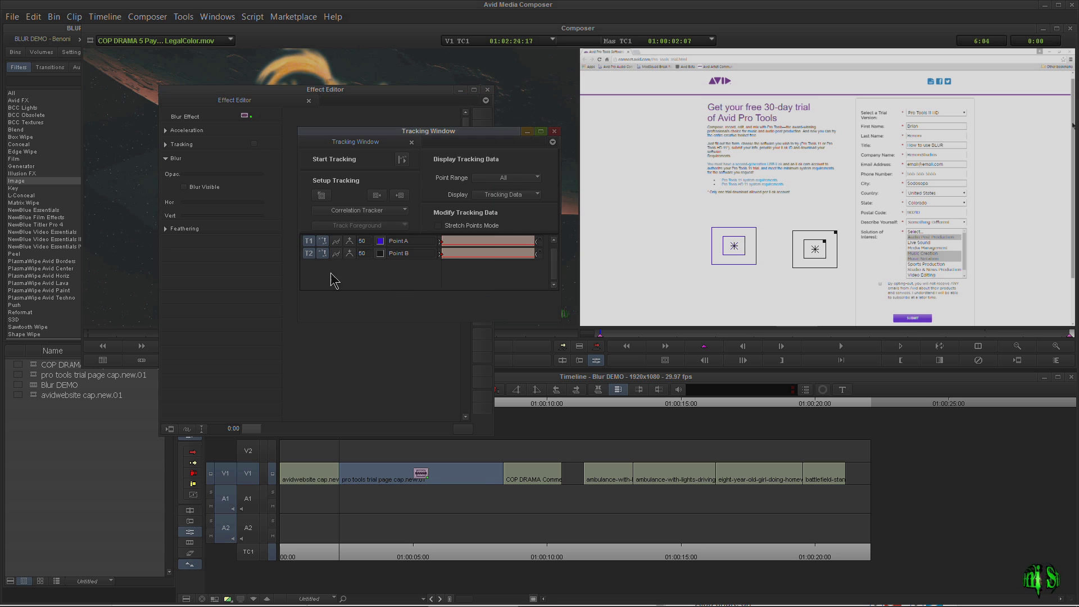
click(322, 195)
click(321, 195)
click(322, 195)
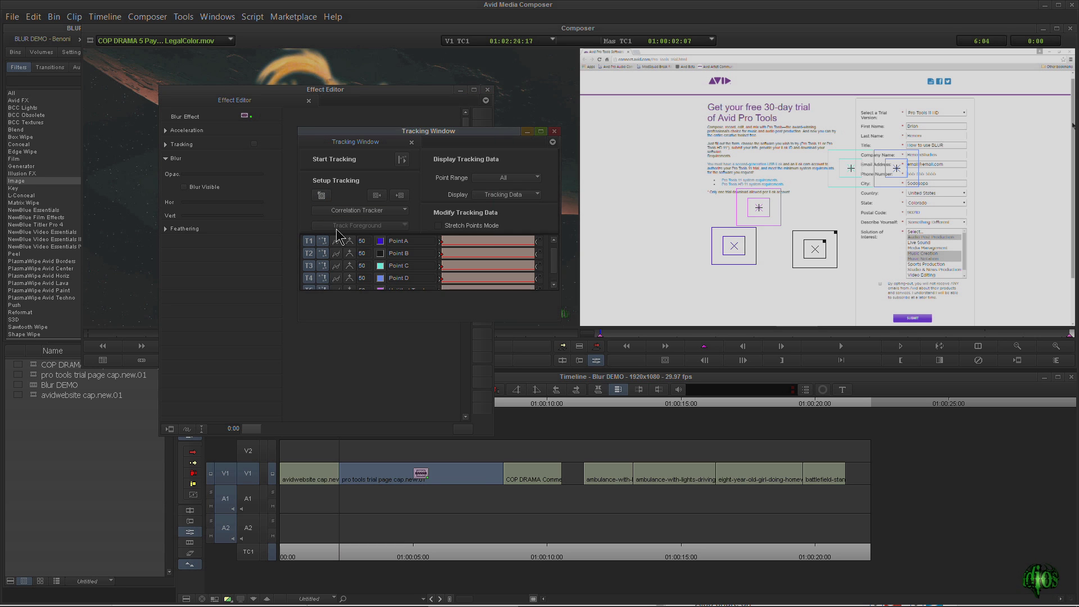
click(381, 266)
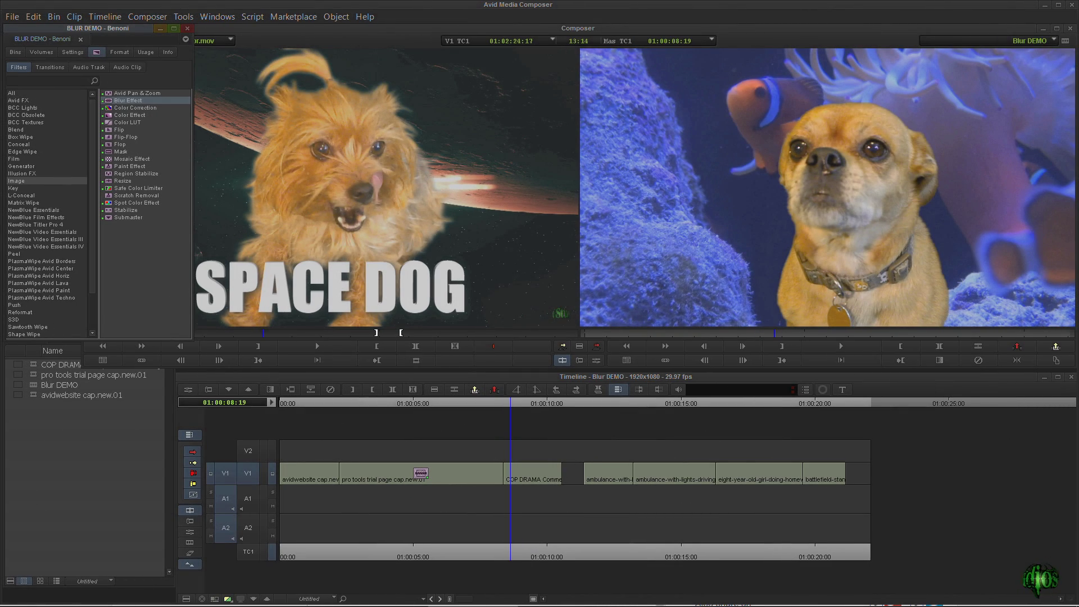
Step: Apply the Blur Effect to the COP DRAMA clip on track V1 and open it in effect mode
drag(522, 412, 532, 473)
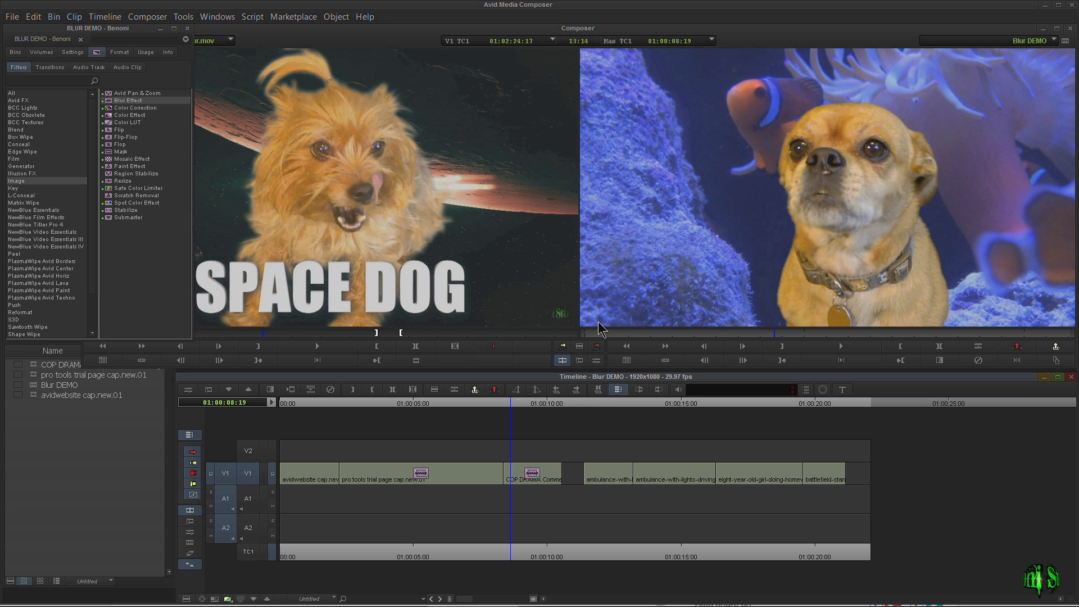
click(597, 360)
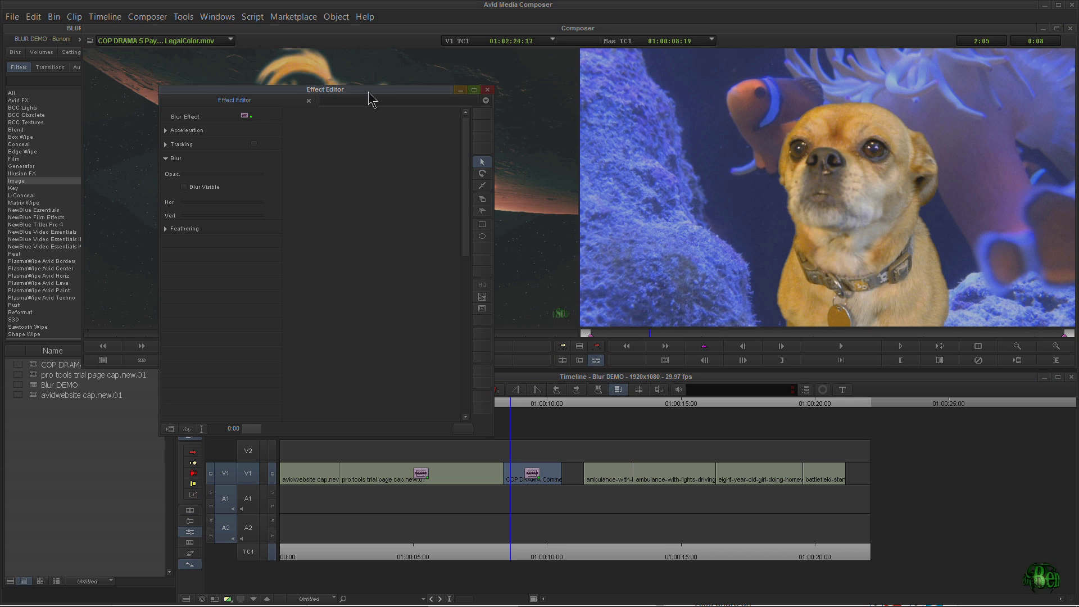
drag(371, 100, 410, 77)
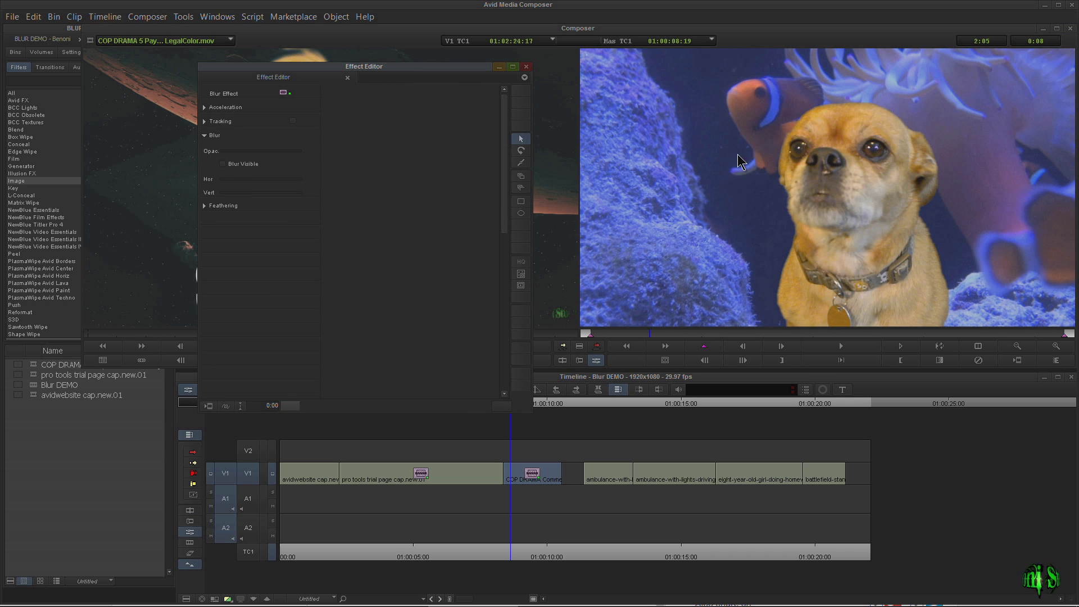
Step: Place the Point A tracker on the dog's eye nearest the orange fish and run motion tracking through the clip
click(521, 274)
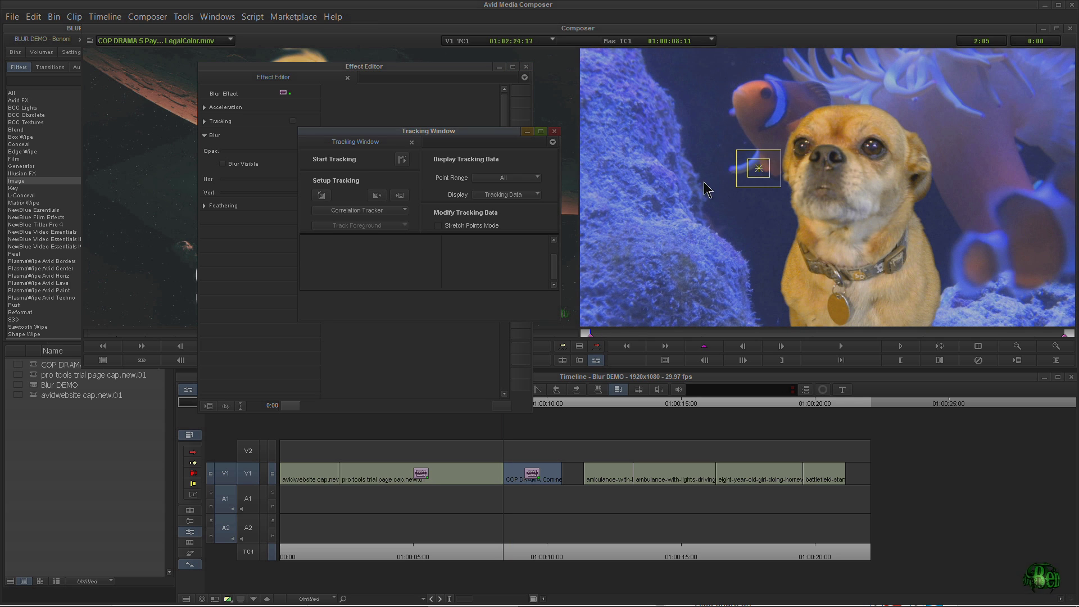
drag(758, 168, 805, 151)
click(462, 391)
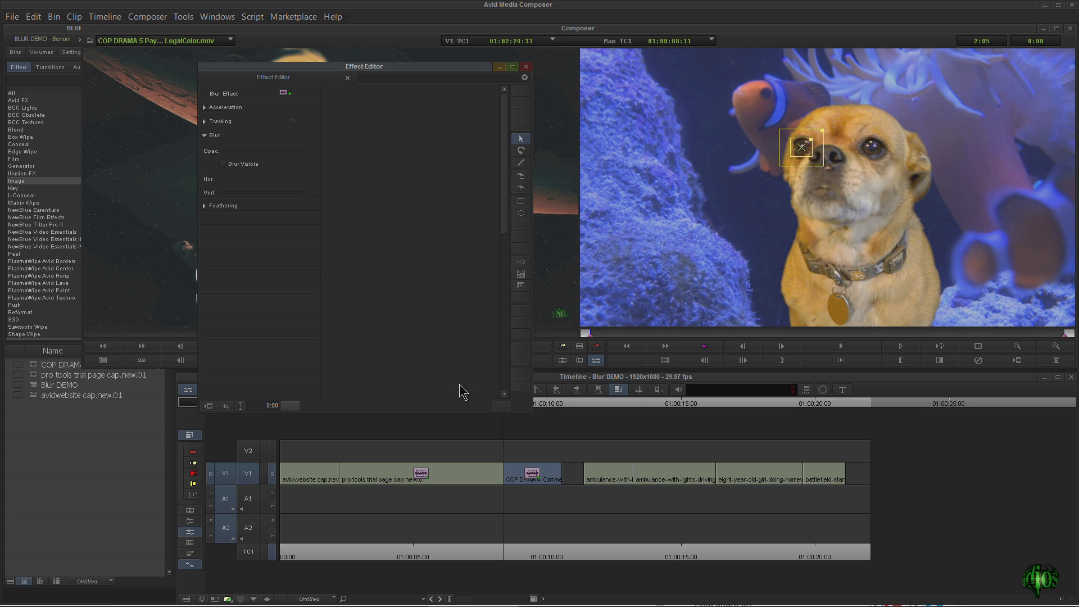
click(521, 275)
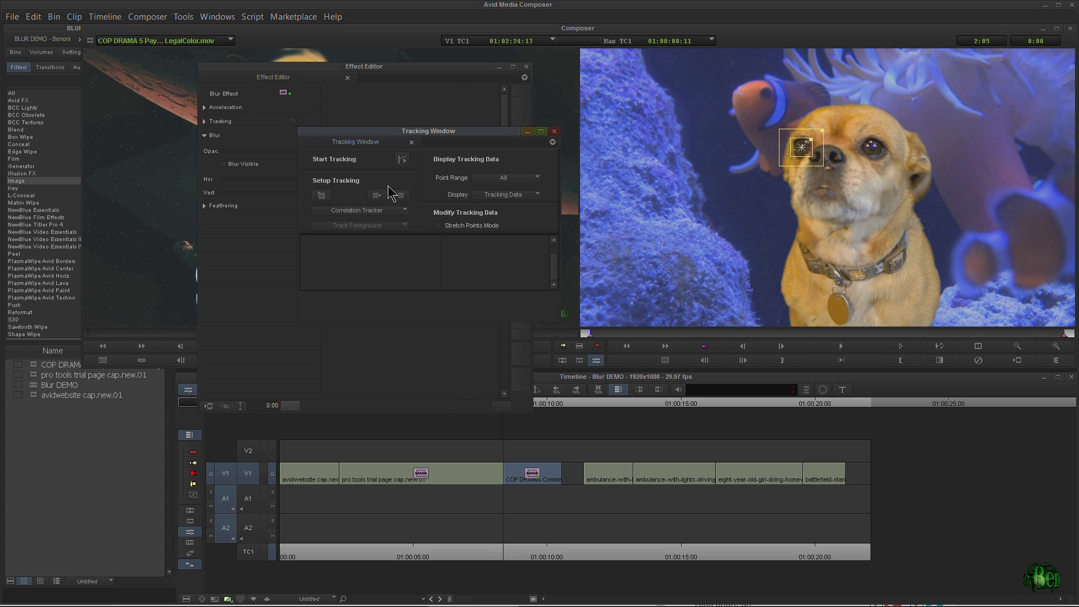
click(402, 160)
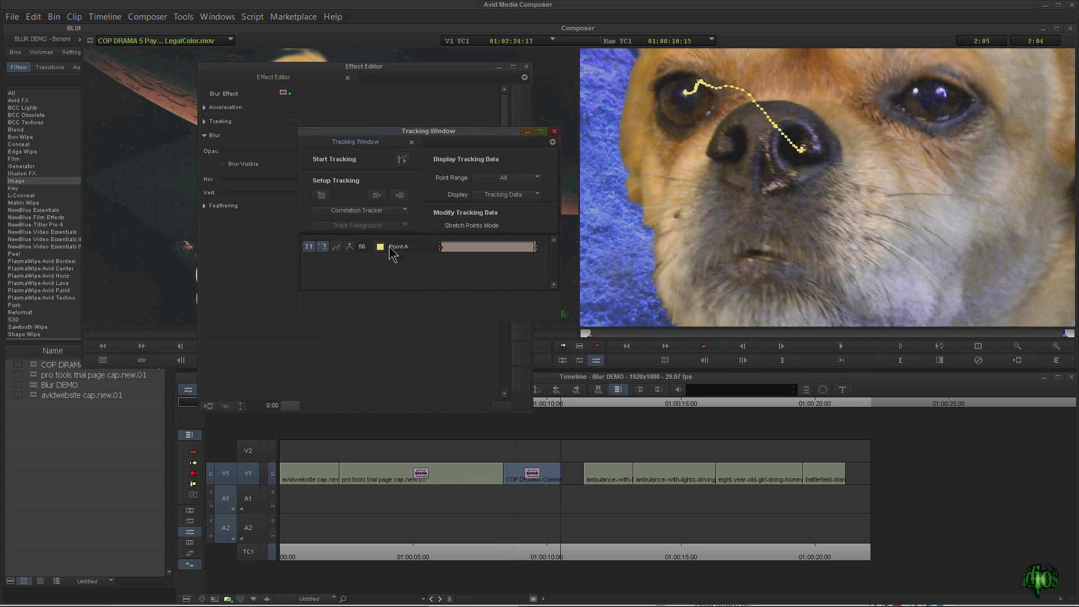
click(555, 132)
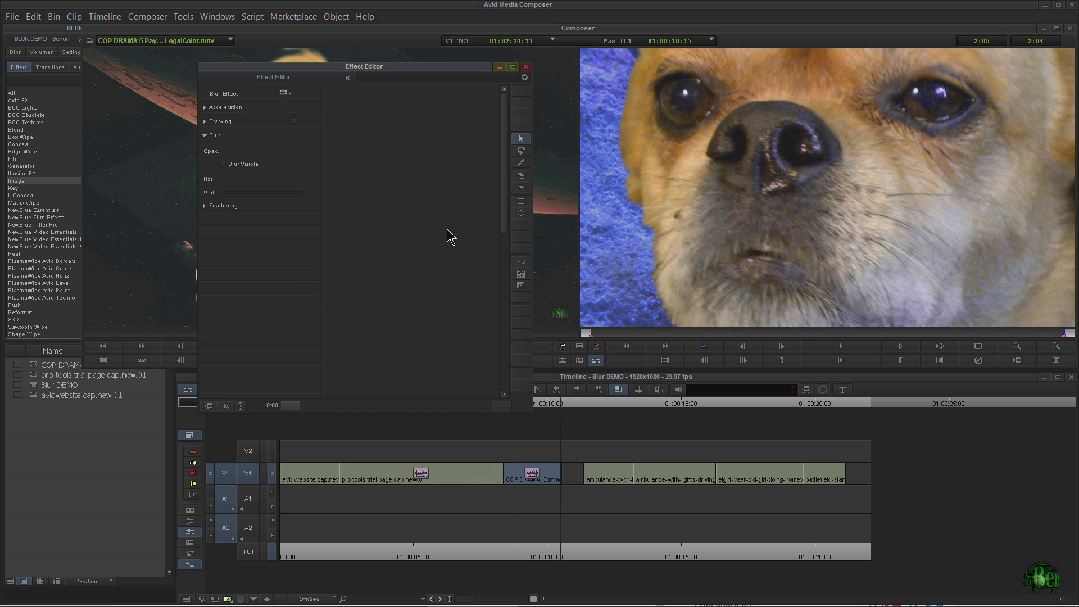
Step: Expose the effect's Tracking parameters and draw an oval blur region covering the dog's face
click(205, 121)
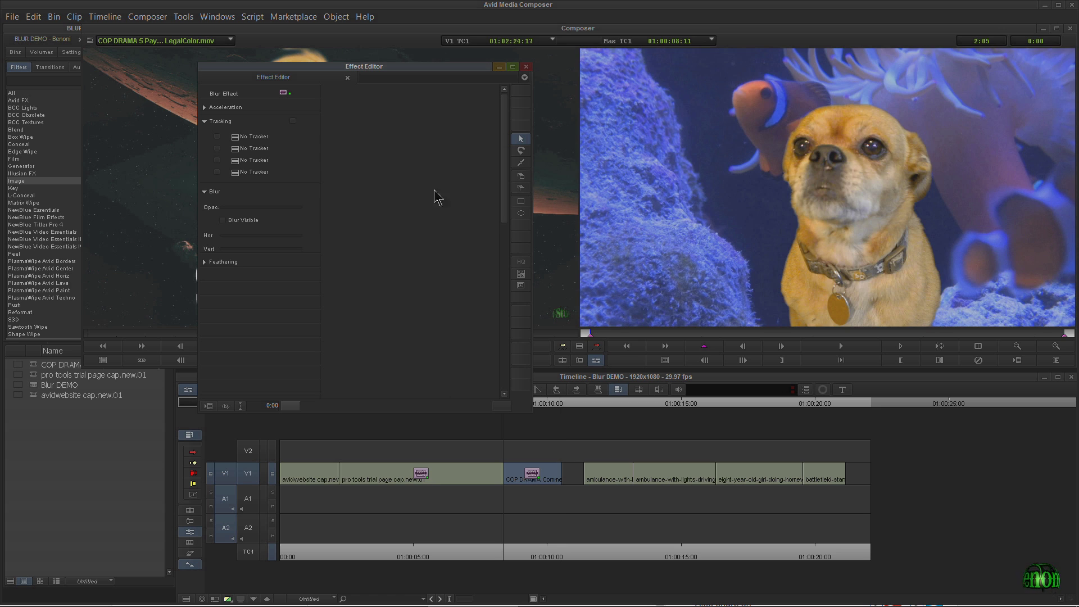
click(522, 213)
drag(780, 90, 920, 240)
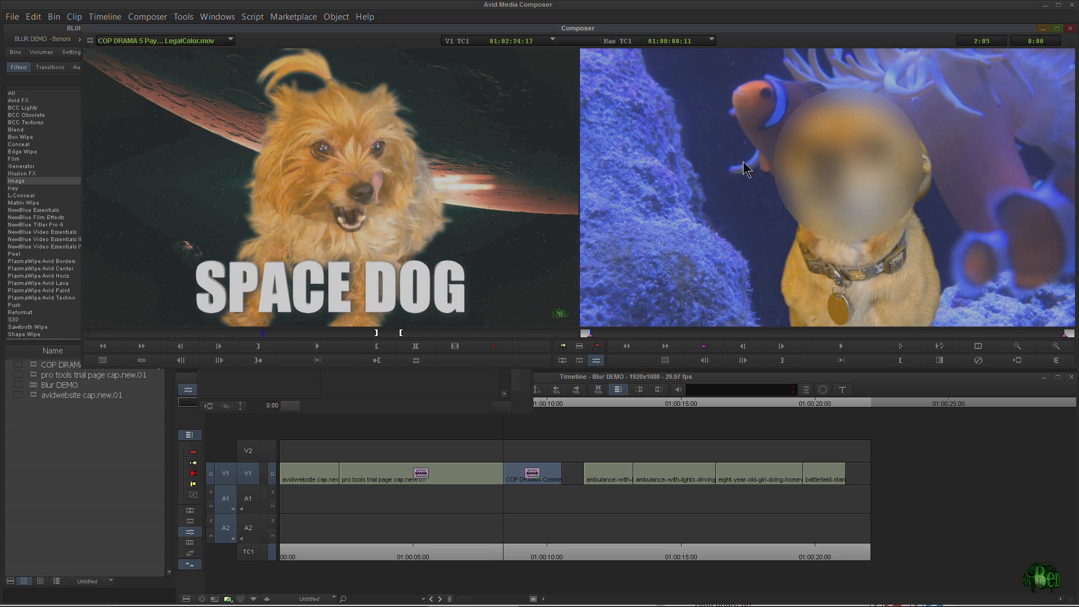
Step: Select the oval blur shape and assign T1 Point A as its first tracker
click(438, 390)
click(824, 172)
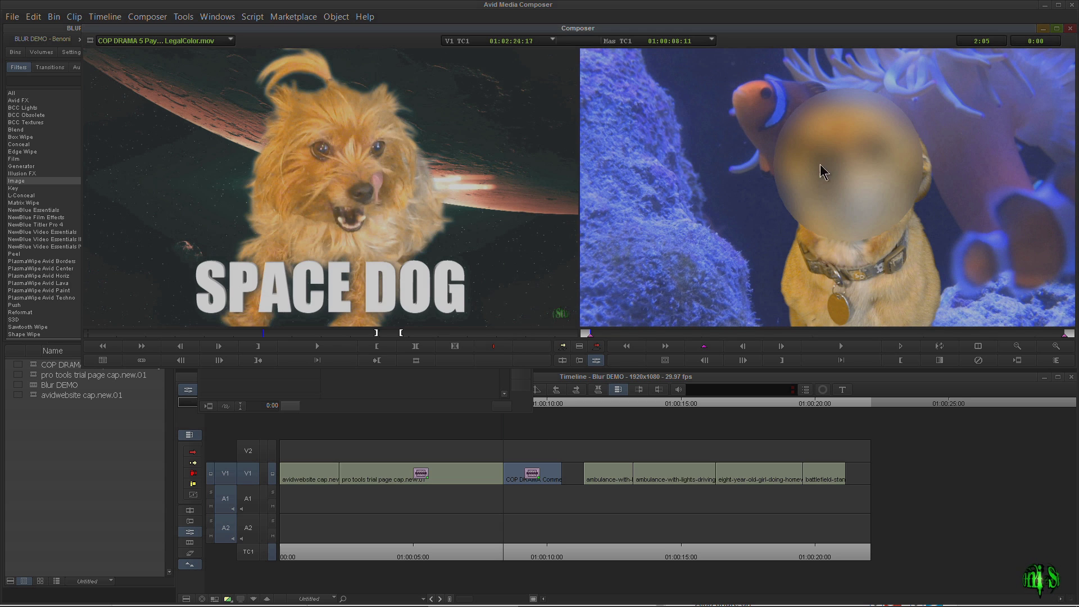
click(448, 379)
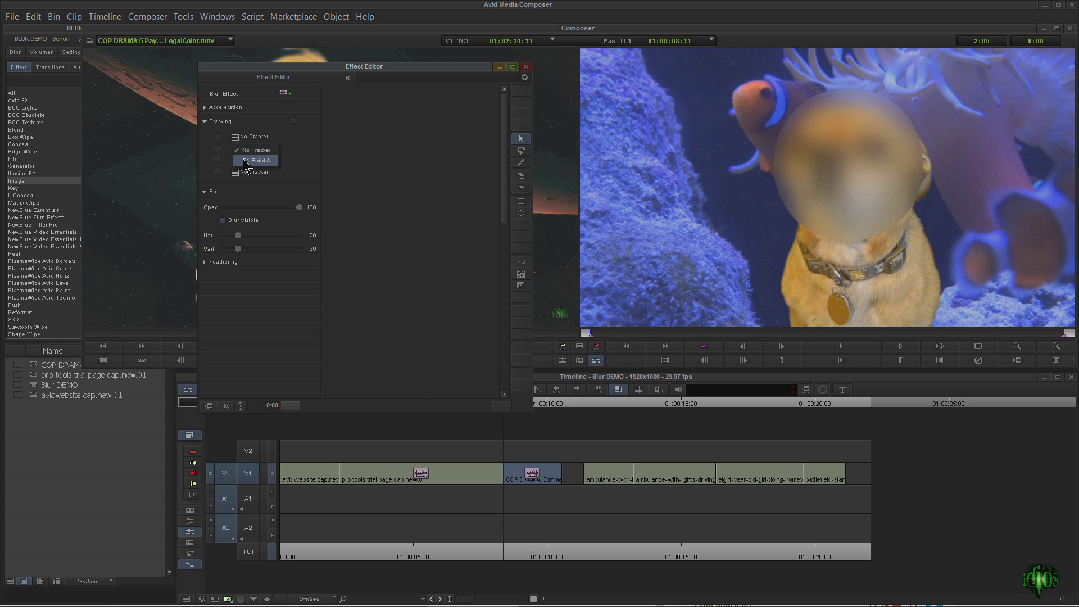
click(922, 203)
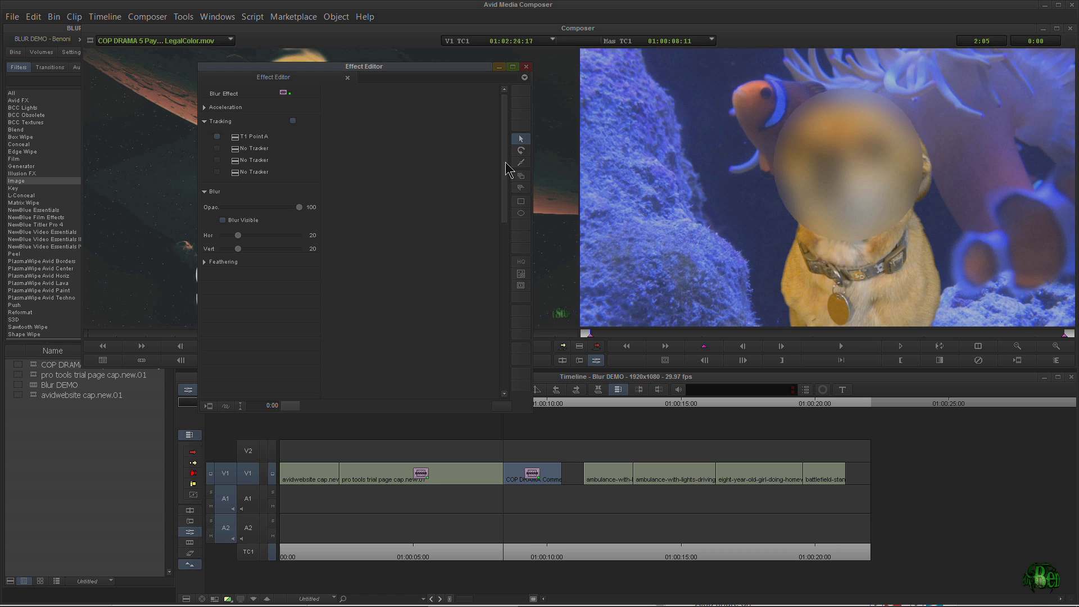
Step: Scrub through the COP DRAMA clip to check how the oval blur follows the dog's face, returning to its start
drag(598, 333, 796, 332)
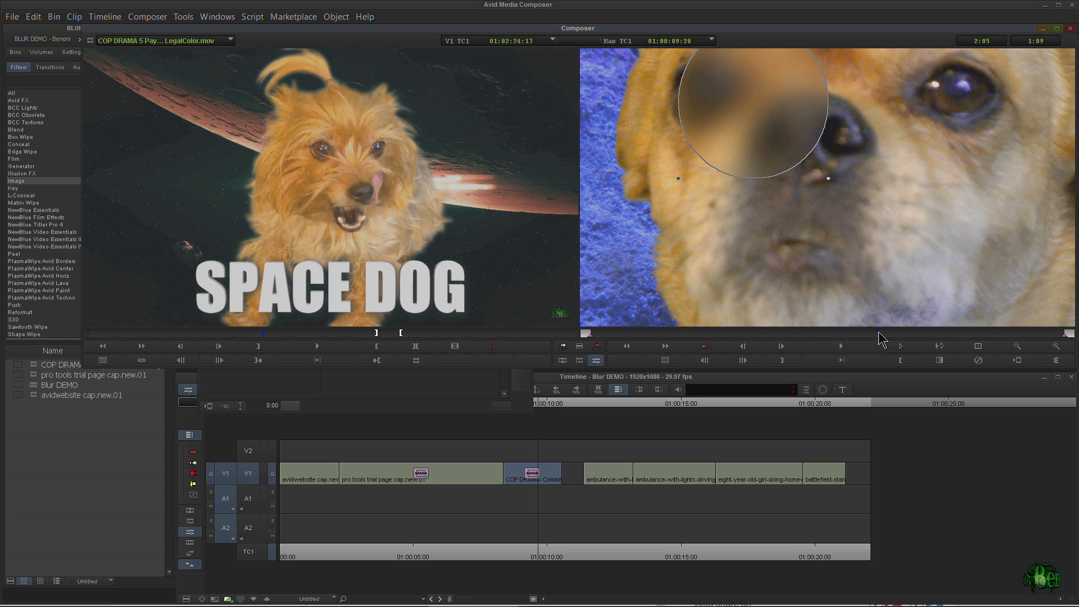
drag(891, 332, 857, 321)
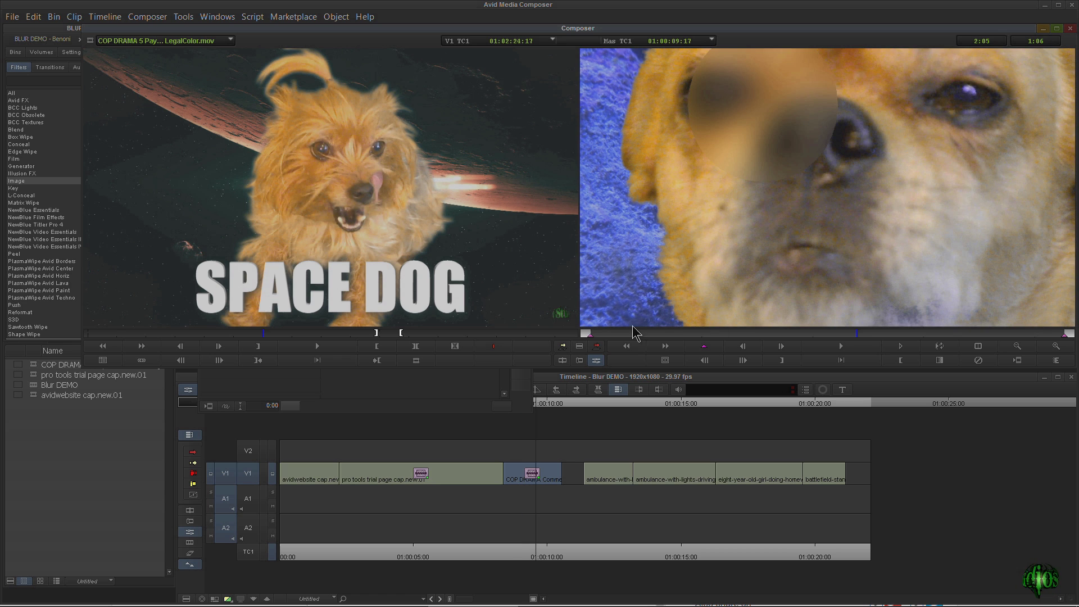
drag(628, 333, 544, 339)
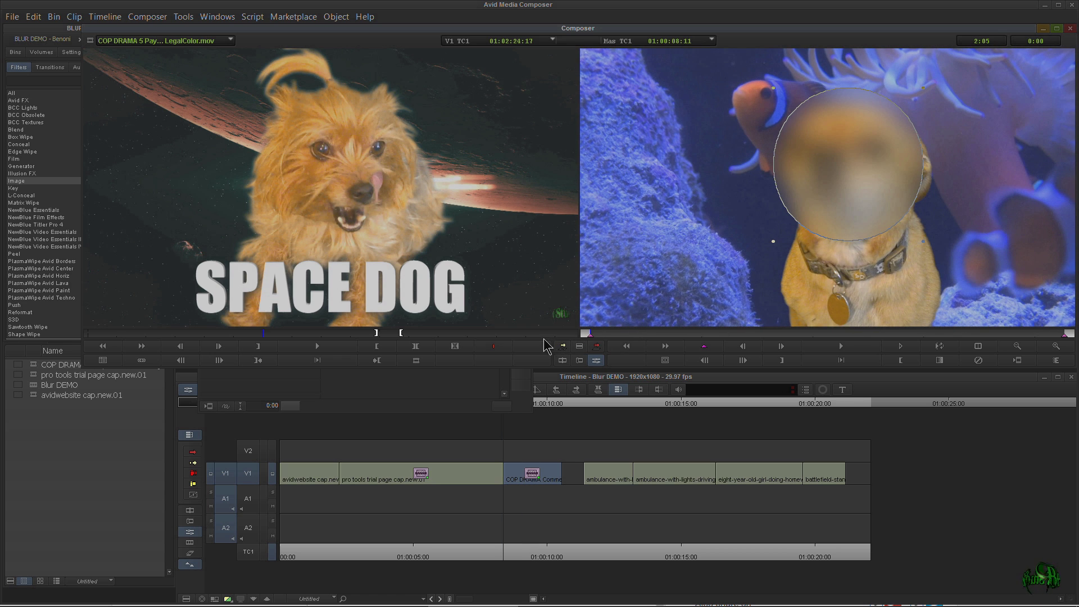
Step: Add a second tracker, Point B, and place it on the dog's other eye, the one farther from the fish
click(461, 379)
click(519, 275)
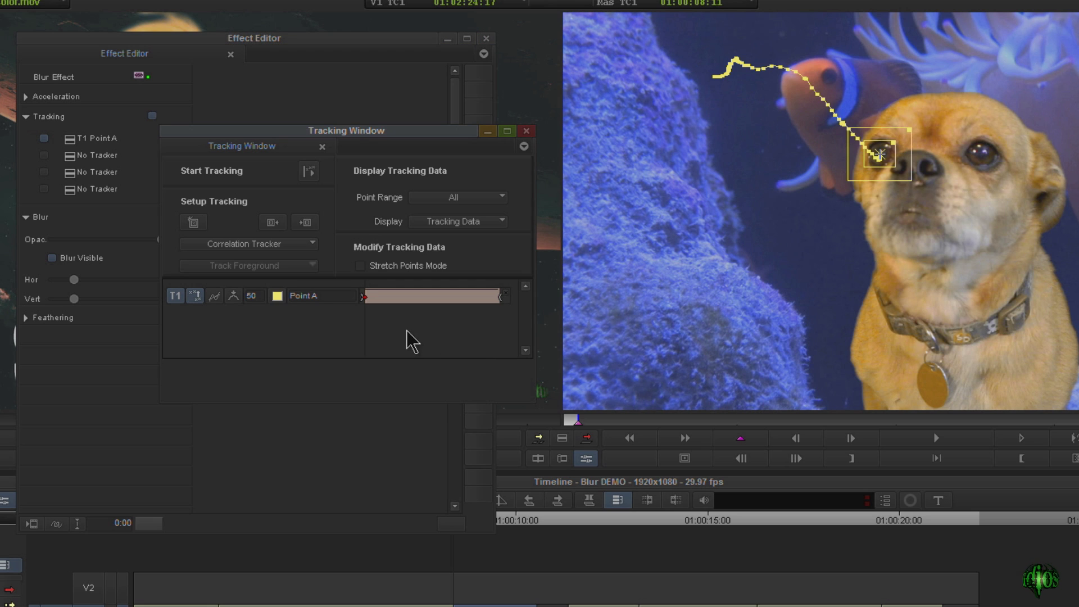
click(193, 224)
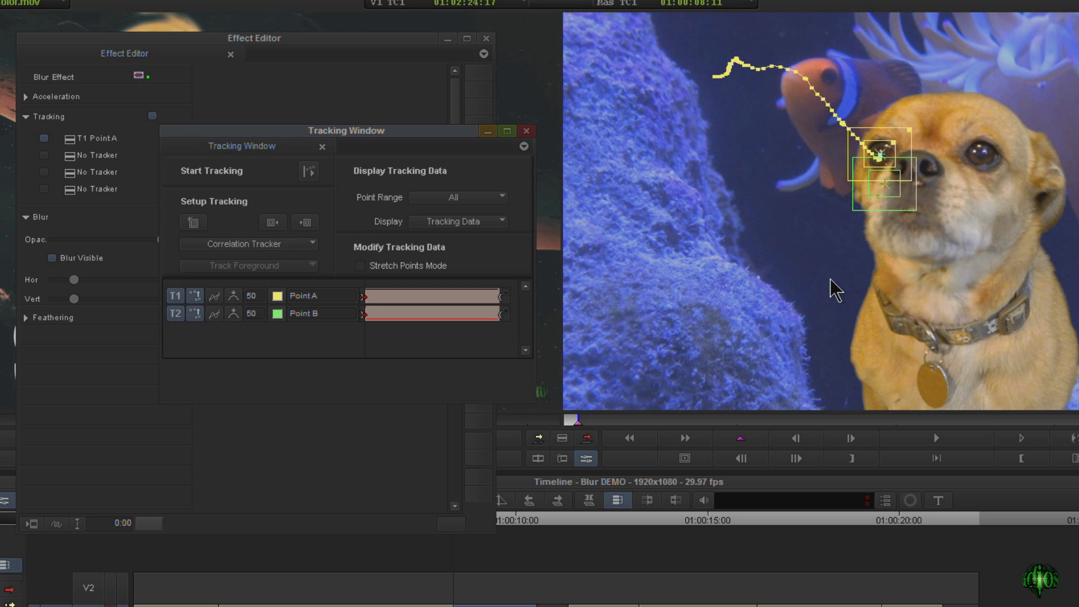
drag(886, 186, 983, 162)
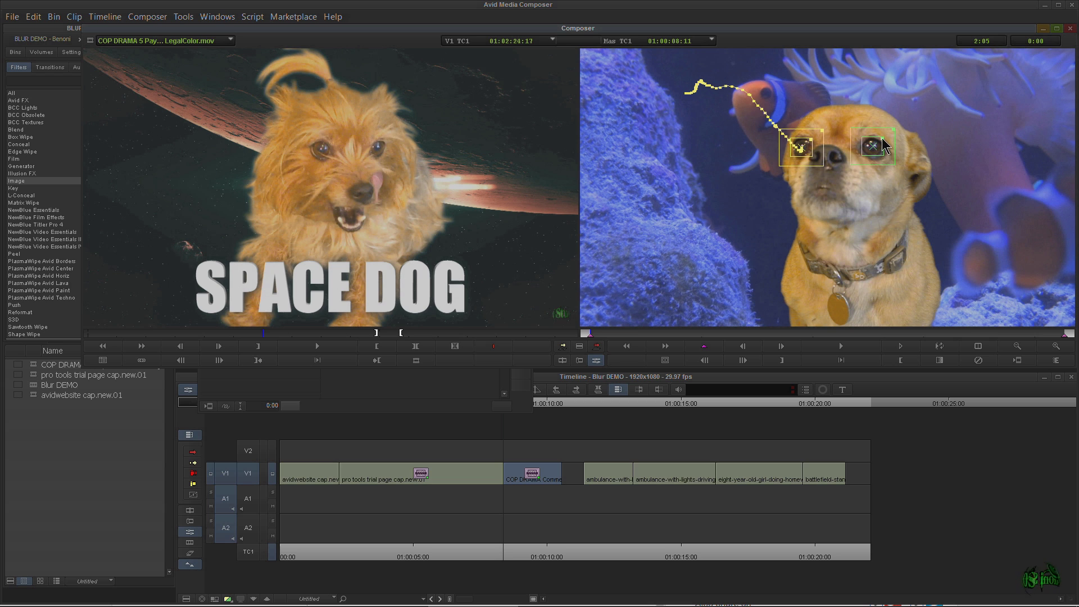
click(882, 147)
Step: Disable the Point A tracker and run motion tracking for Point B only
click(468, 380)
click(521, 285)
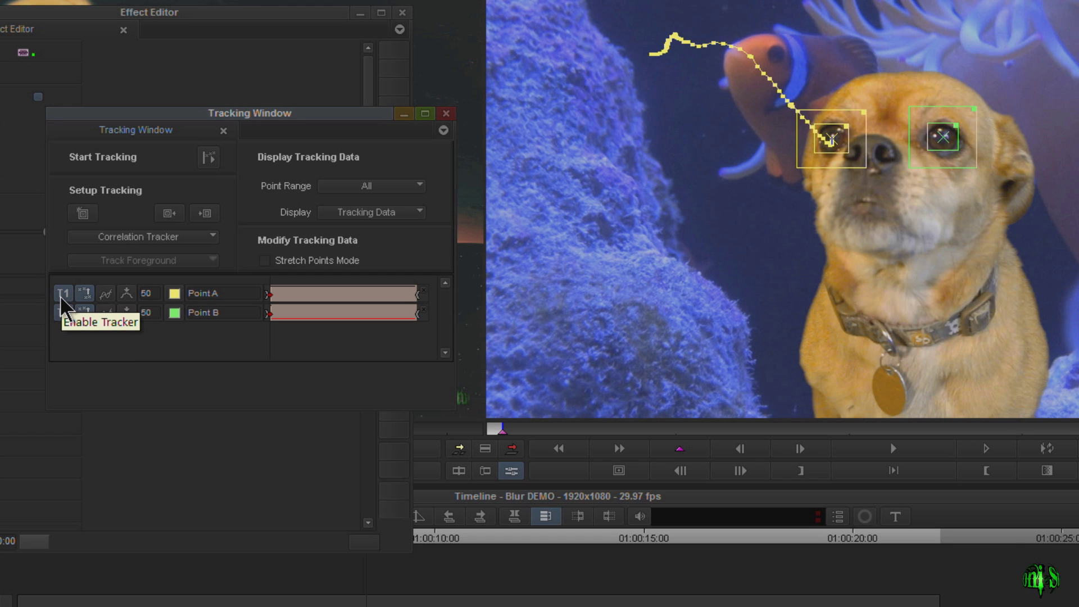
click(63, 293)
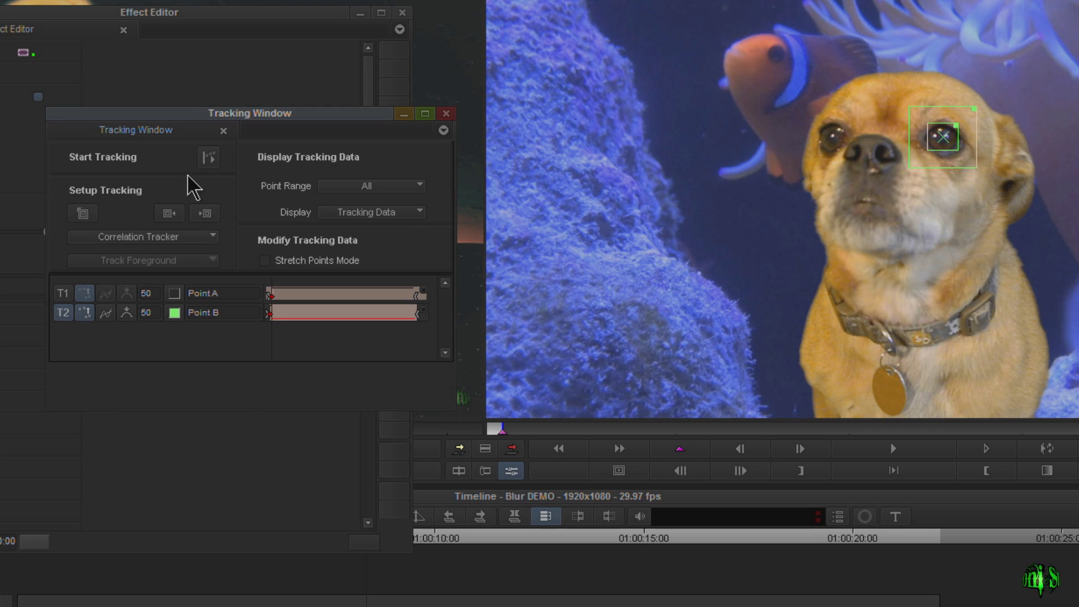
click(208, 158)
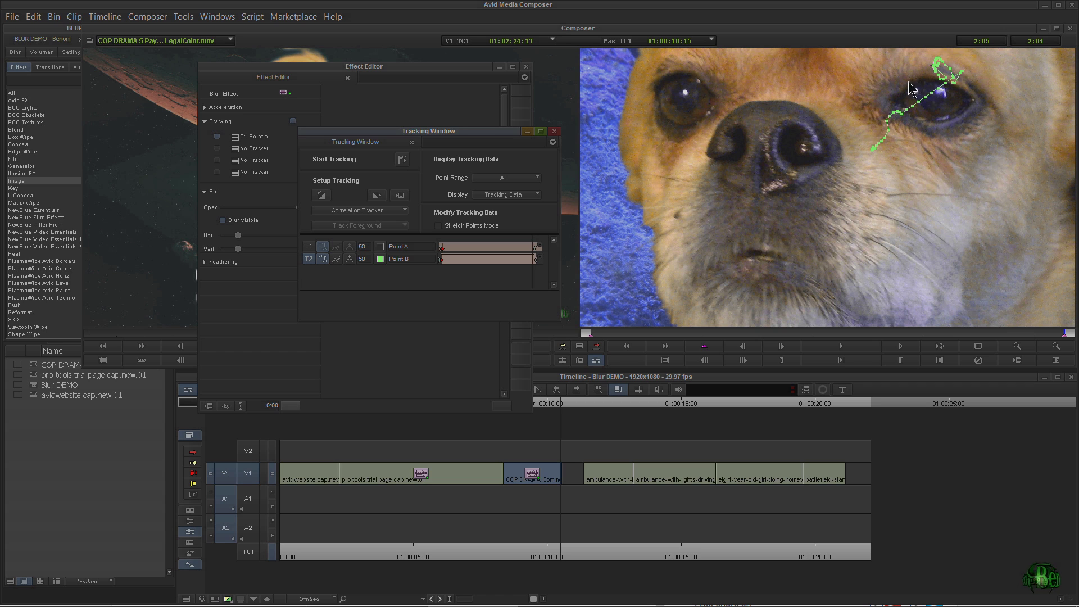
Step: Re-enable the Point A tracker alongside Point B and scrub the tracked dog clip back to its first frame
click(307, 247)
click(309, 247)
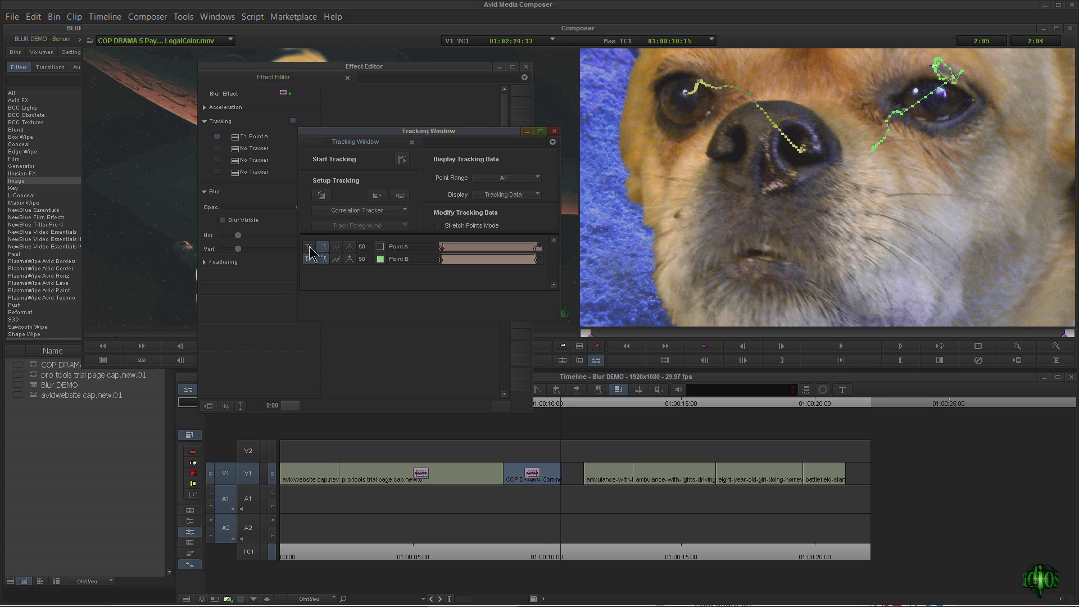
click(309, 247)
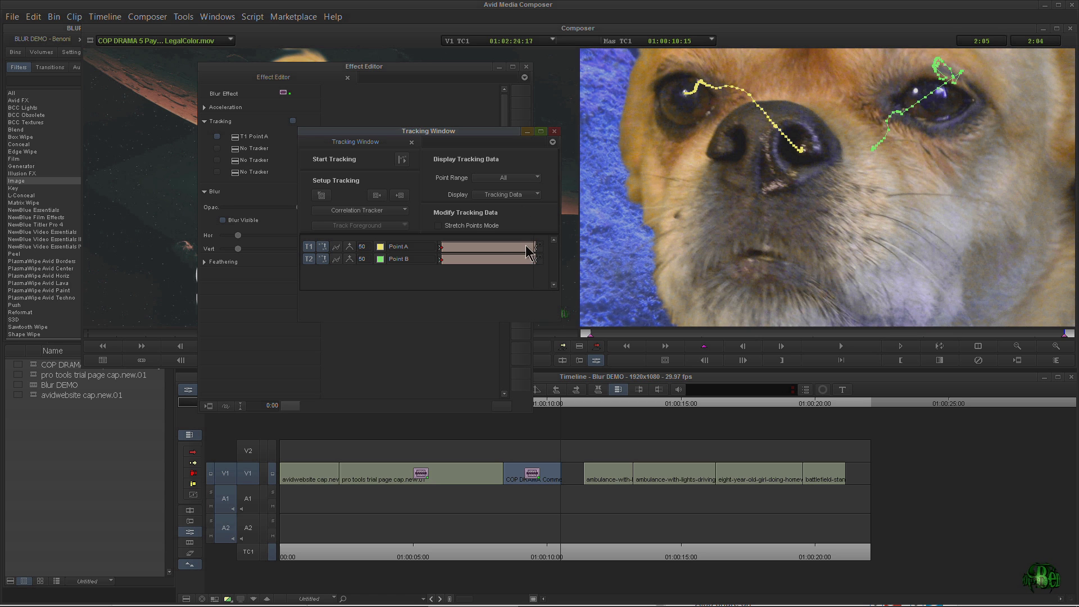
drag(531, 254, 457, 261)
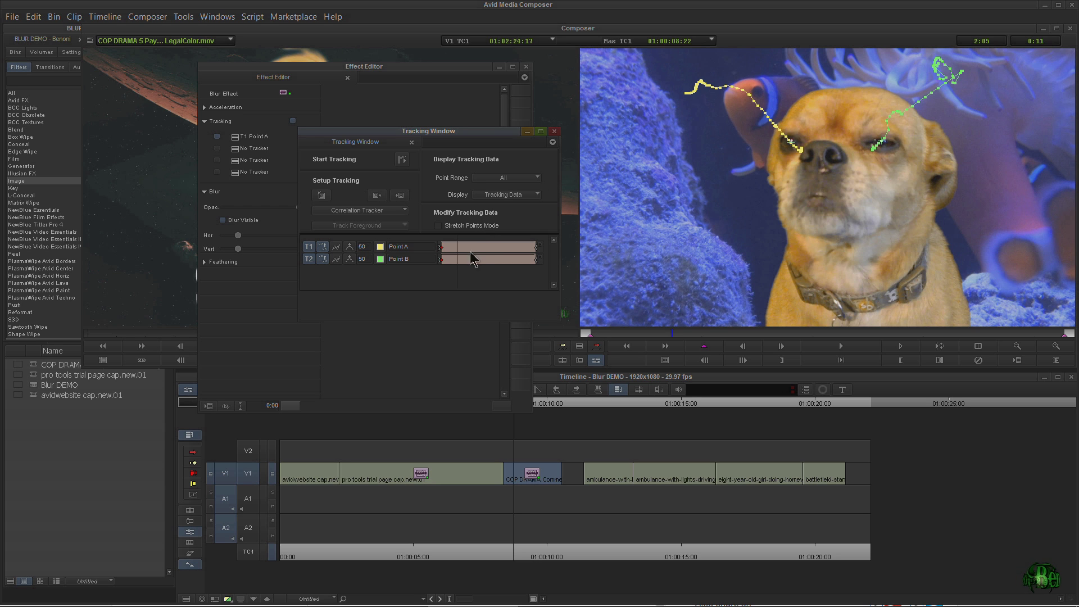
drag(457, 248, 423, 265)
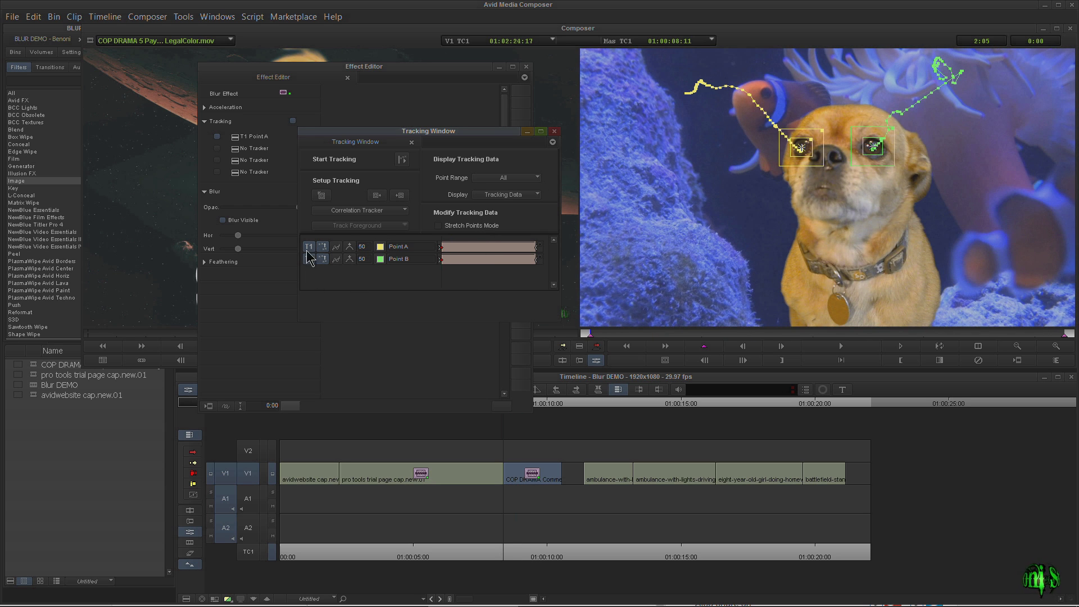
Step: Switch the Point A tracker off, leaving Point B enabled
click(309, 247)
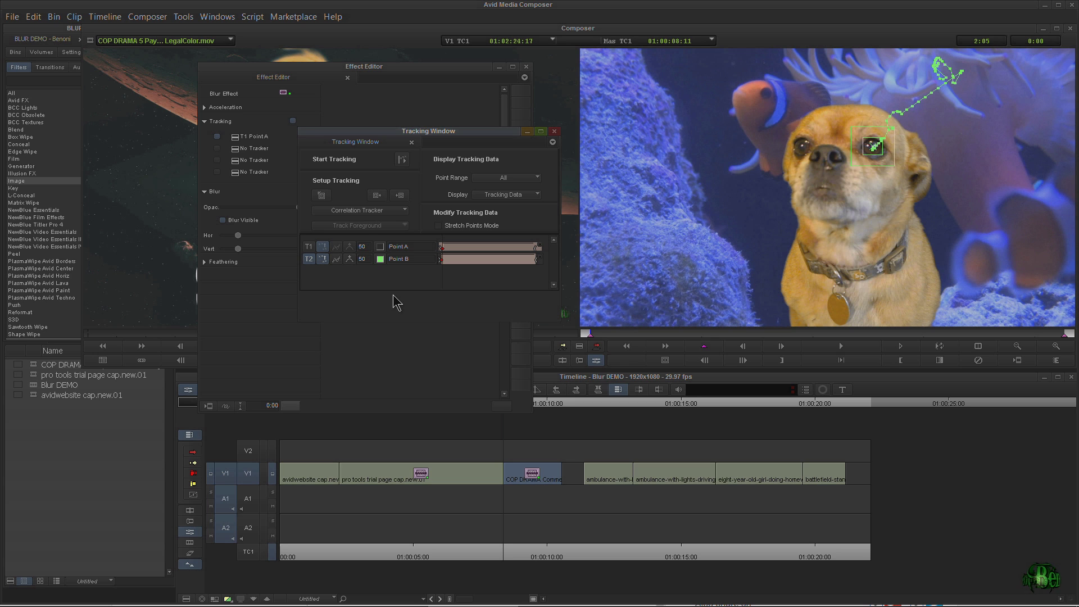
click(309, 247)
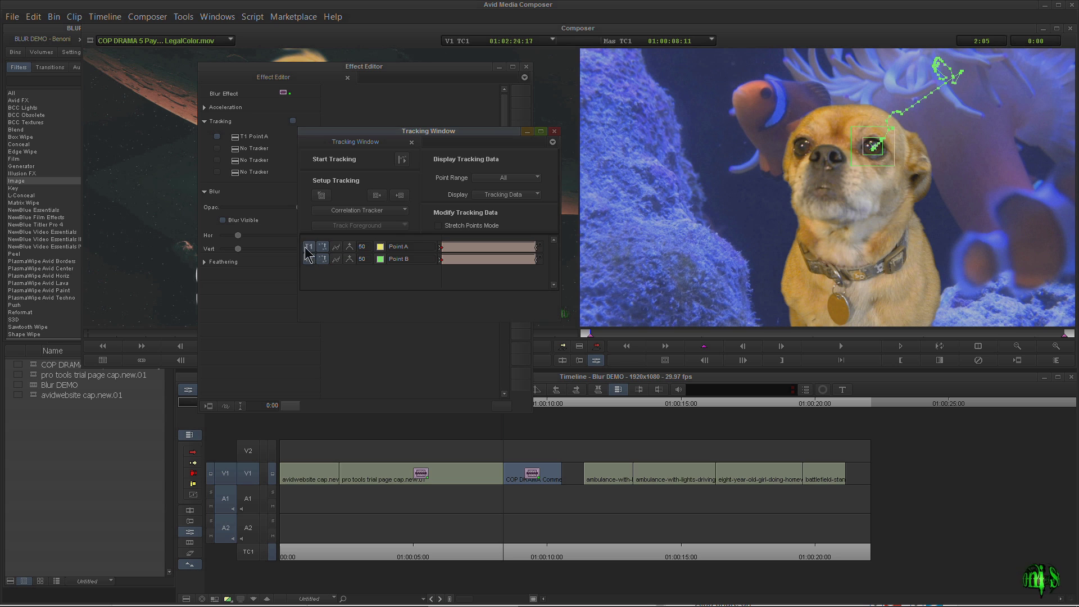
click(307, 248)
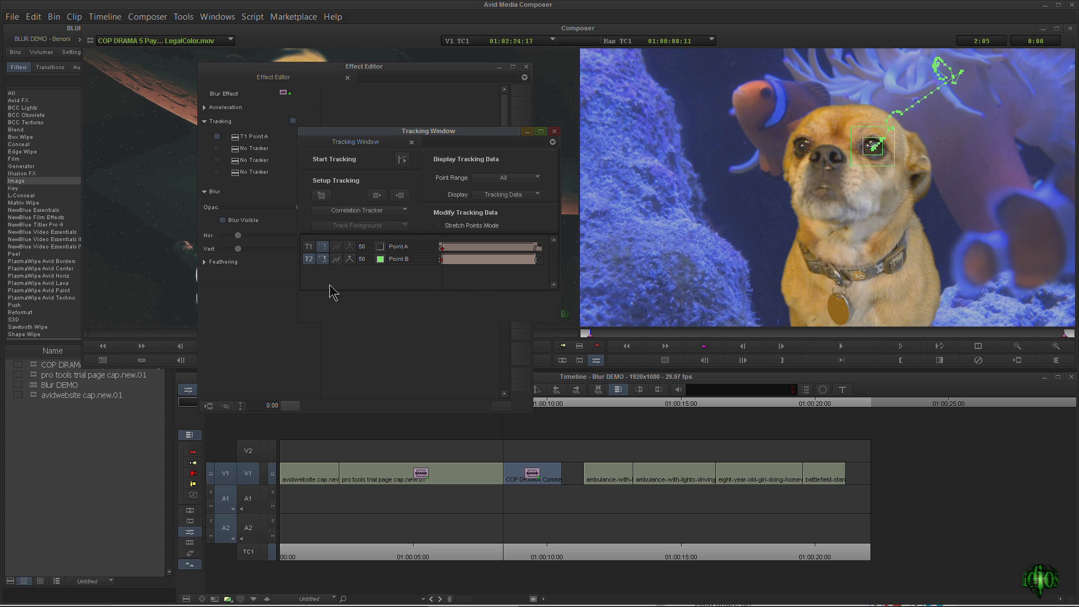
Step: Add a third tracker, Point C, on the dog's nose, and disable Point B so only Point C stays active
click(322, 195)
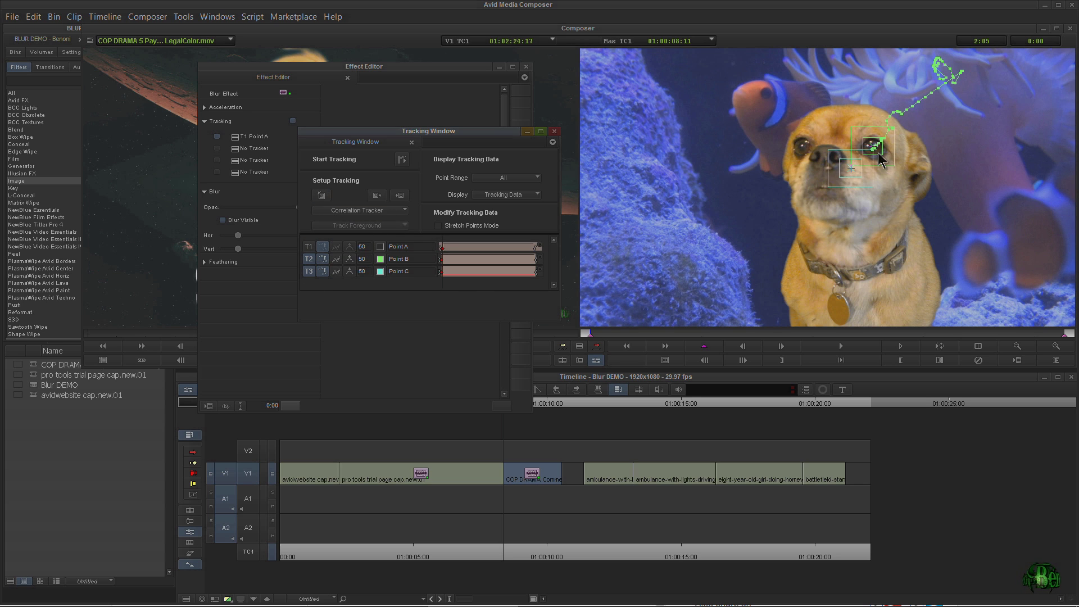
drag(860, 172, 831, 172)
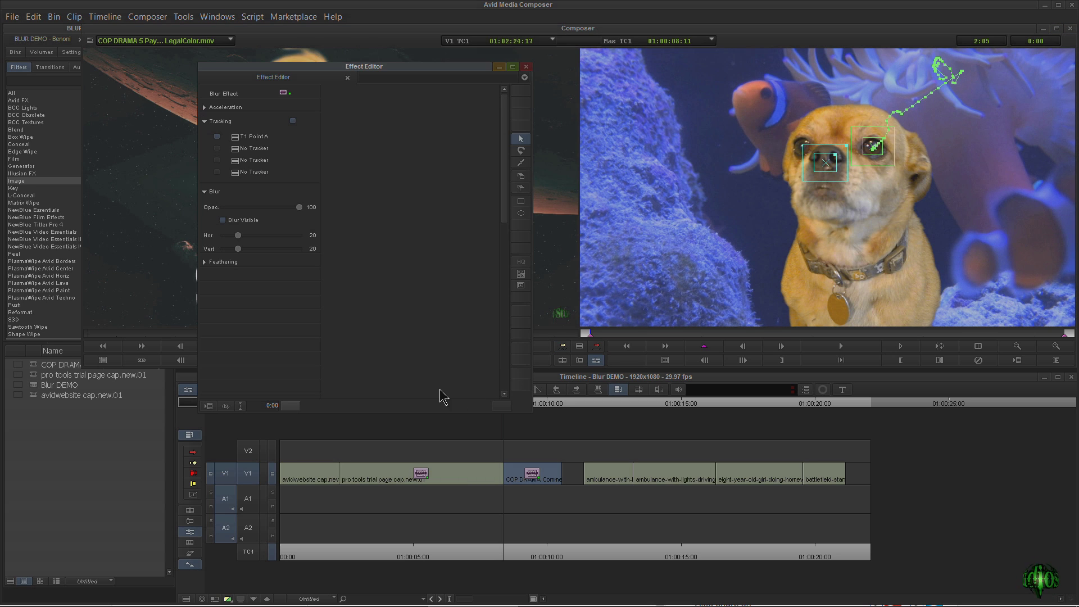
click(518, 269)
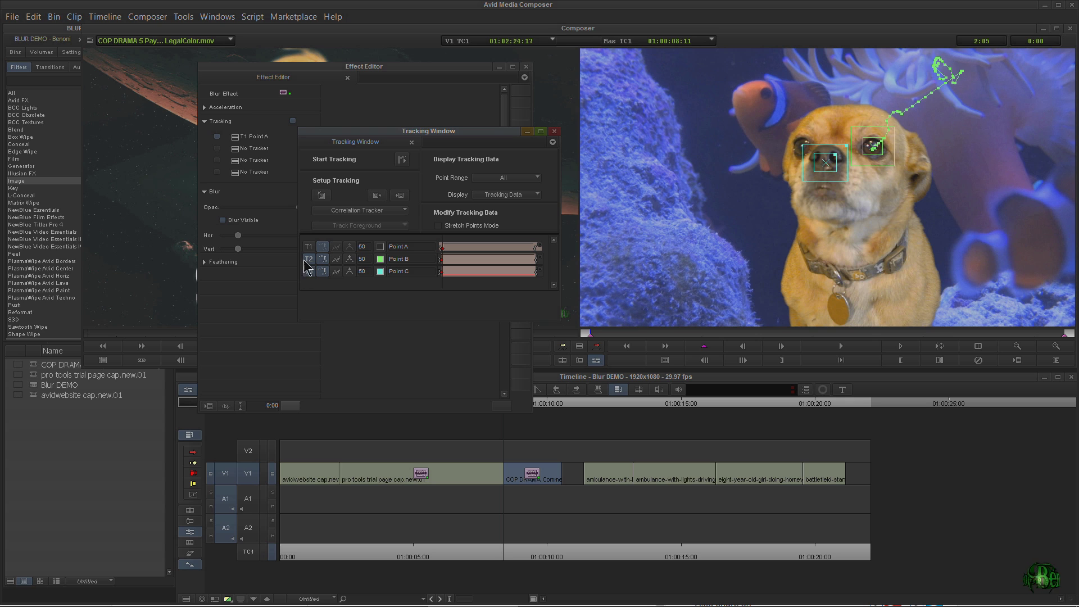
click(308, 259)
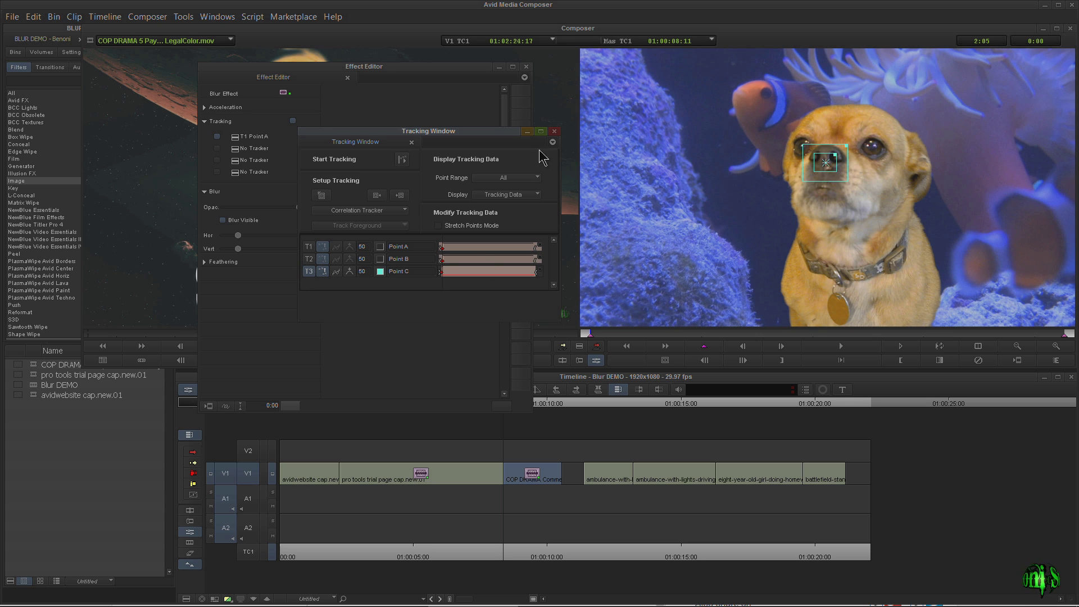
click(554, 132)
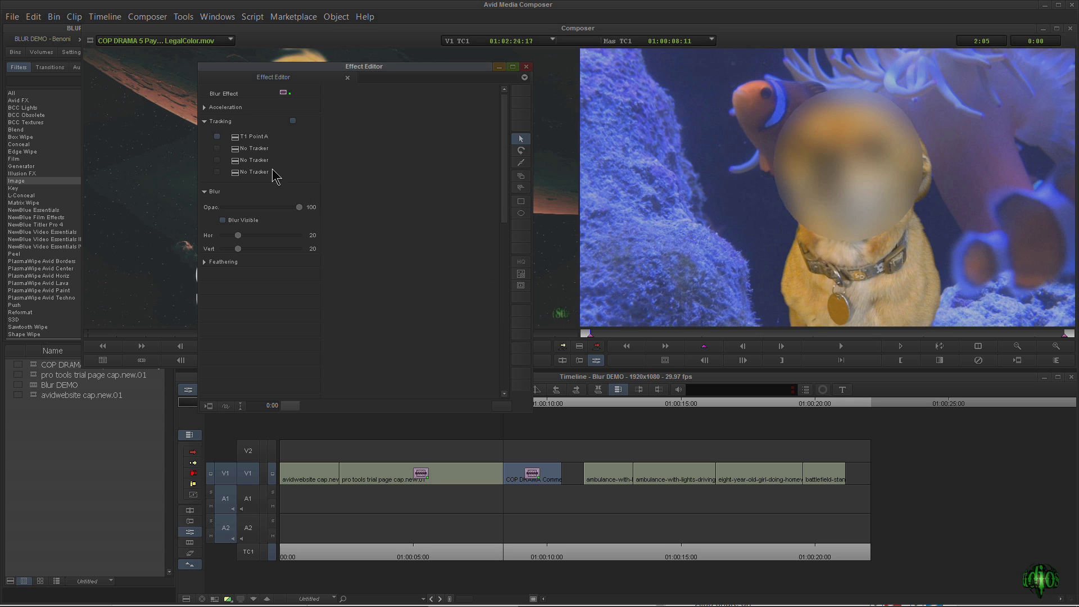
Step: Assign T2 Point B as the oval blur's second tracker and scrub the clip to check how the blur scales with the face
click(238, 159)
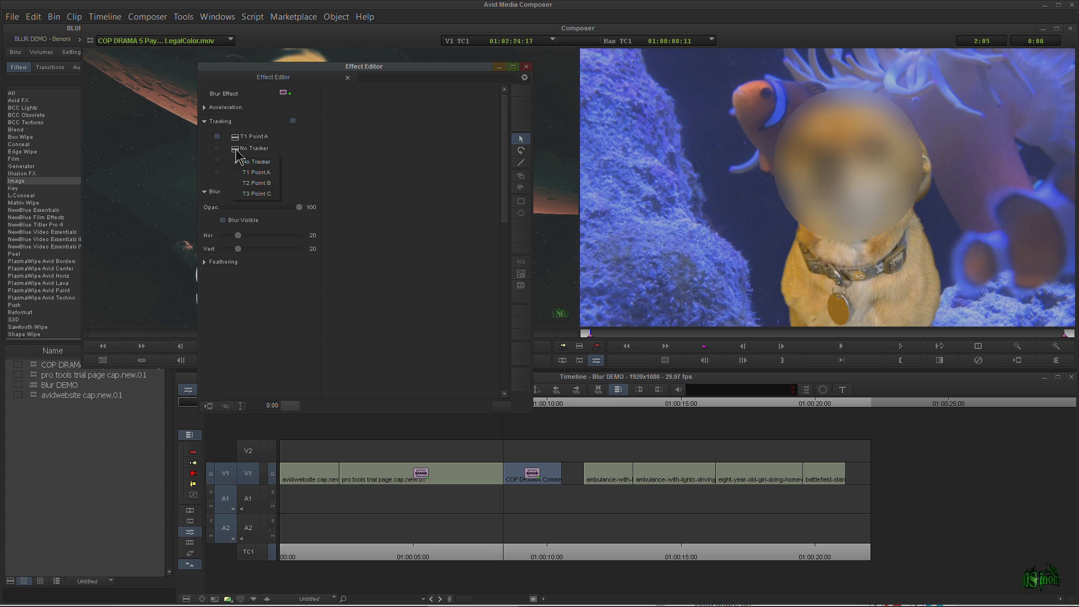
click(269, 182)
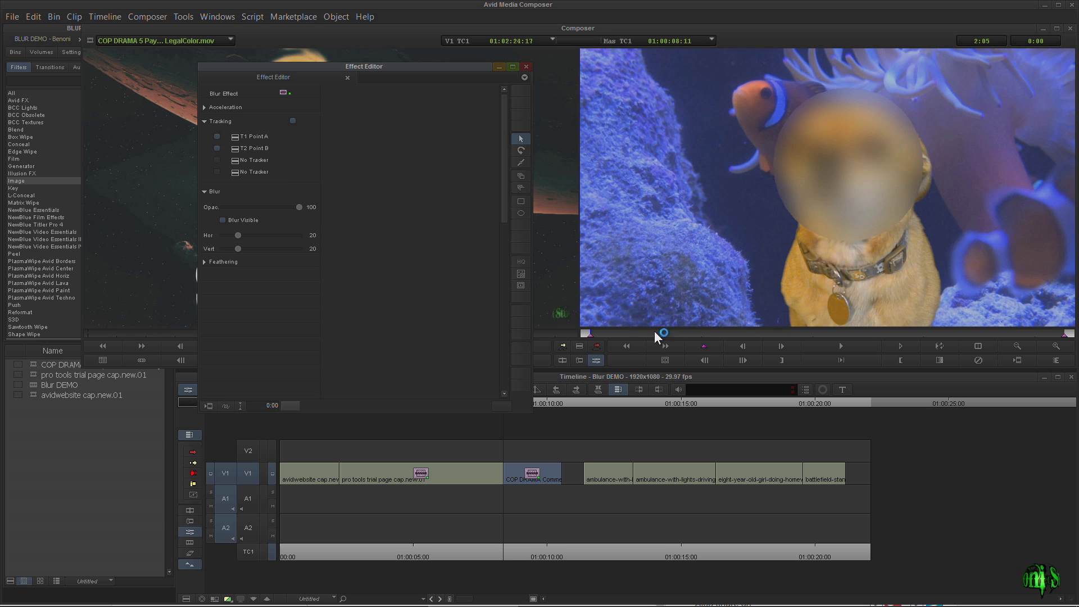
drag(602, 335, 669, 338)
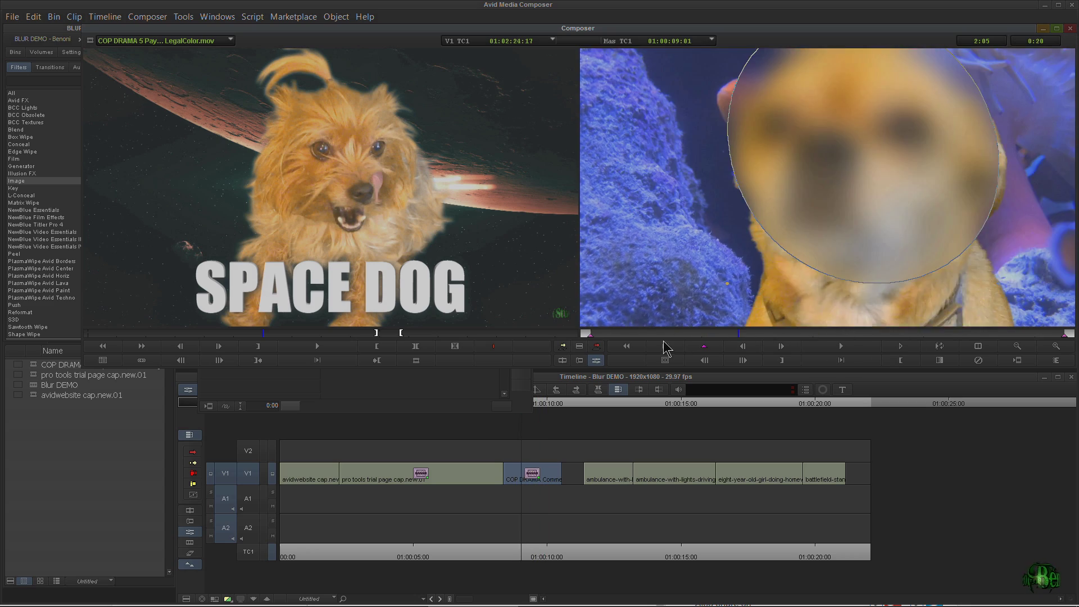
drag(743, 340, 772, 339)
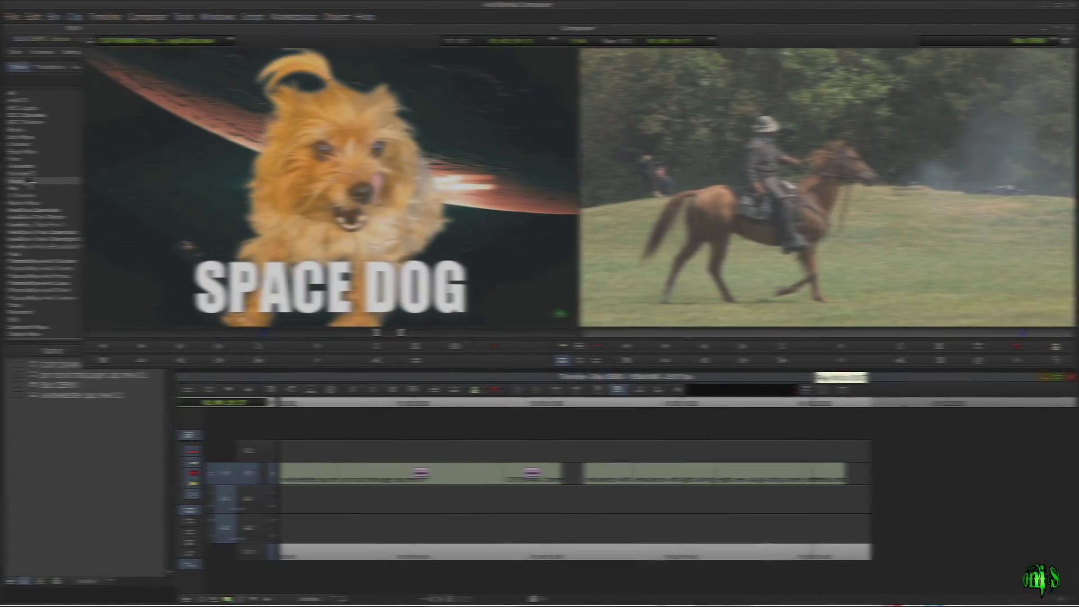
Step: Apply the Blur Effect to the battlefield clip at the end of the timeline and open it in effect mode
click(108, 101)
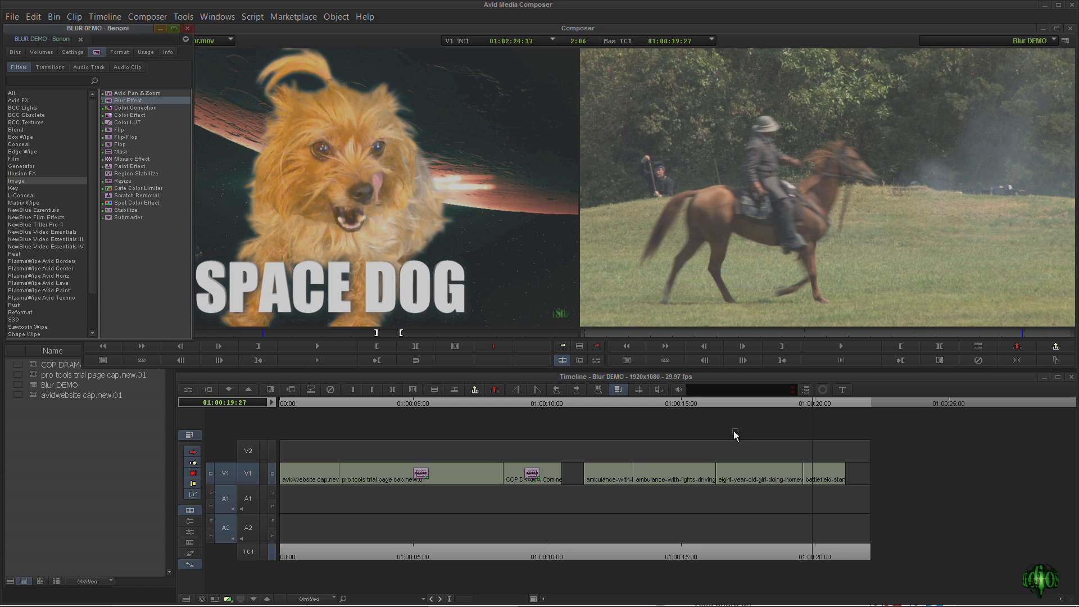
drag(735, 435, 822, 473)
click(591, 360)
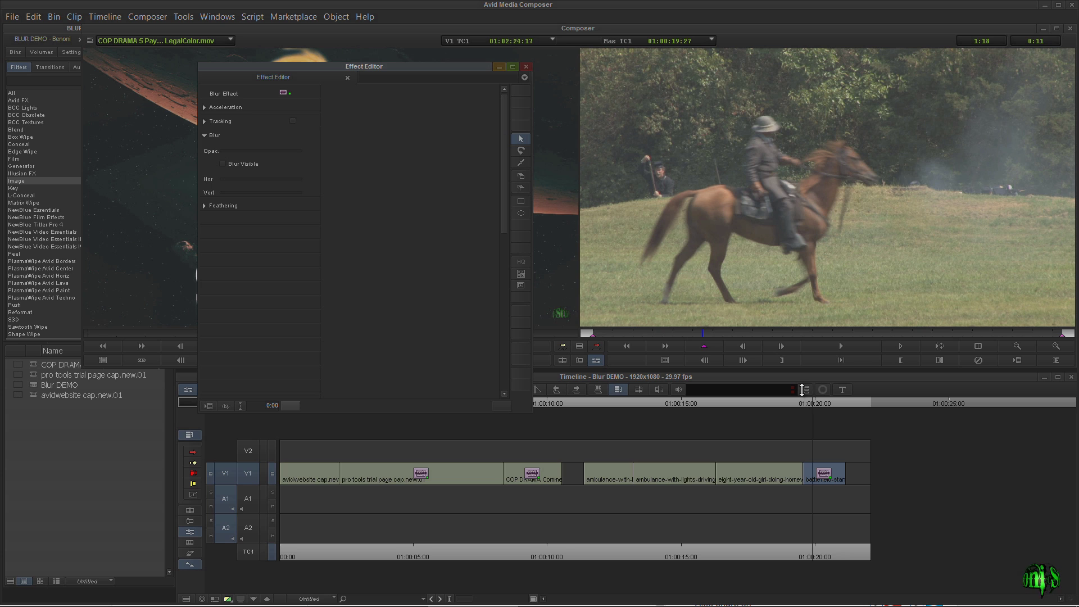
Step: Draw an oval blur around the horse rider's head on the battlefield clip's first frame
drag(627, 334, 524, 333)
click(450, 391)
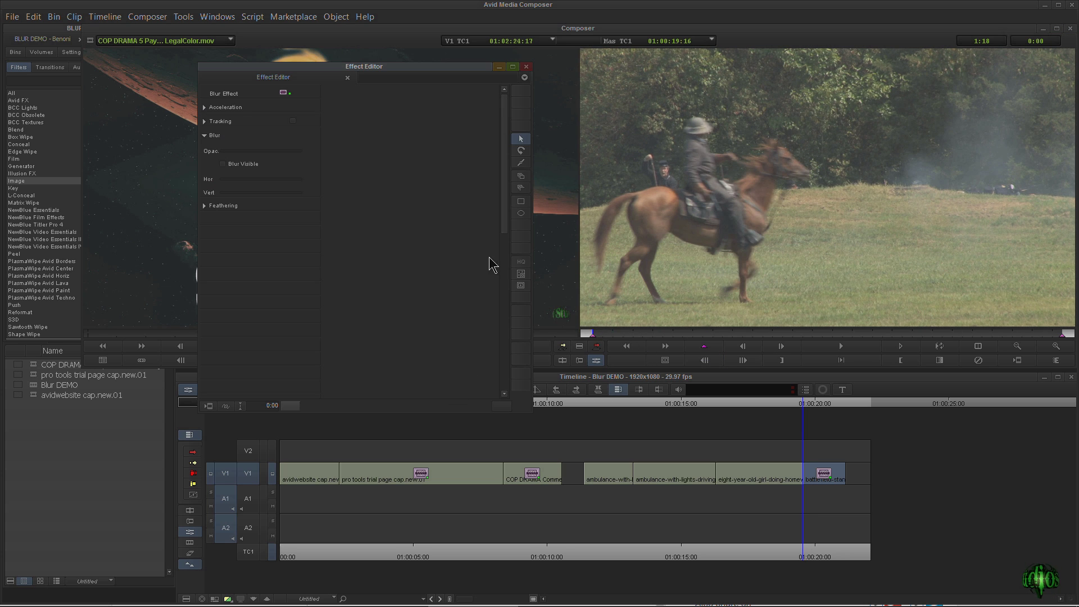
click(521, 213)
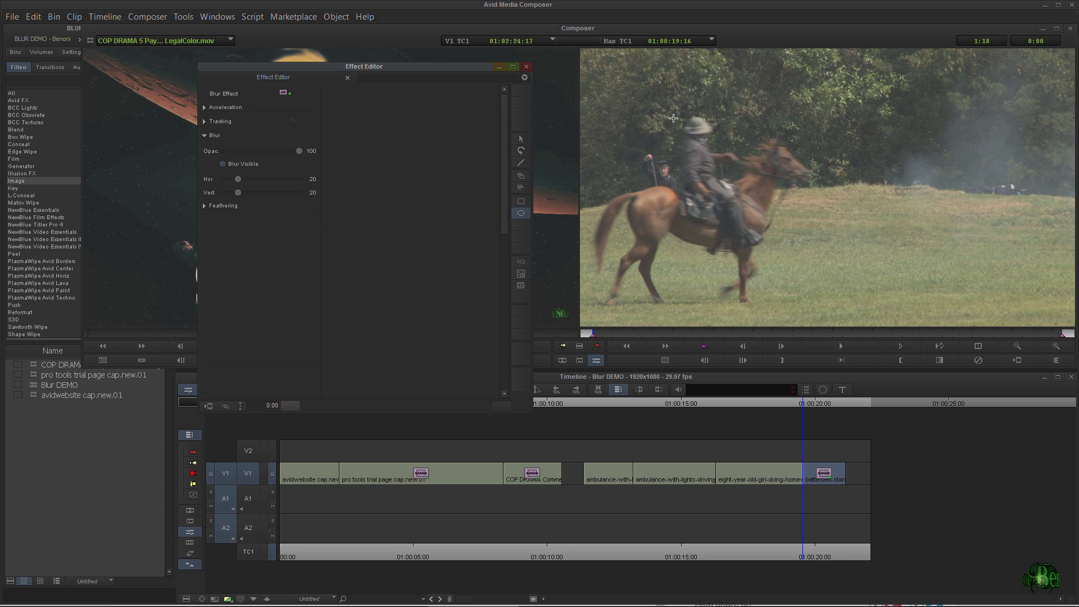
drag(679, 107, 715, 140)
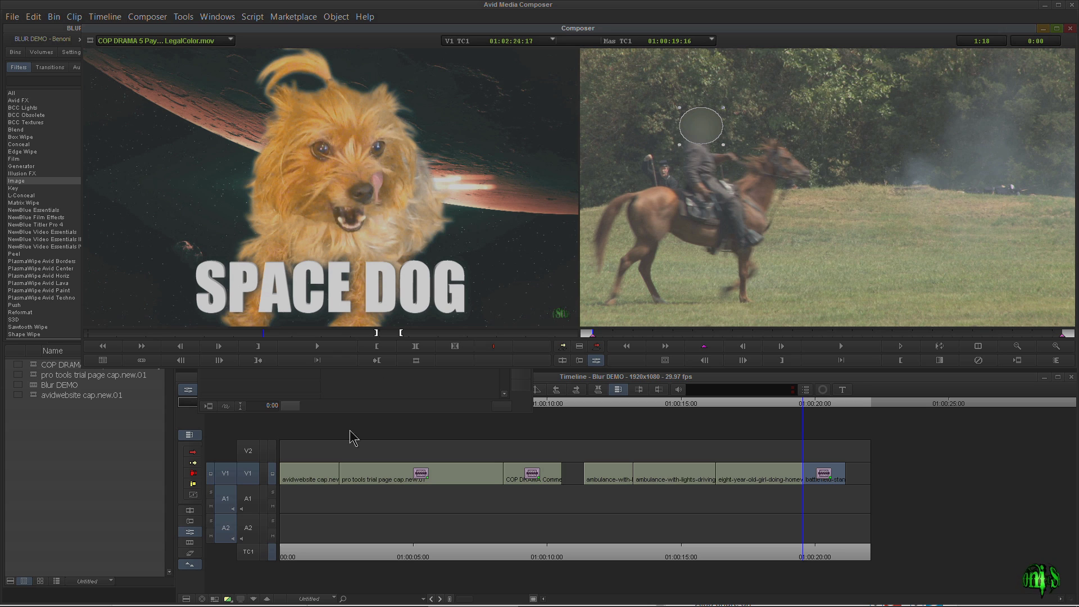
click(378, 388)
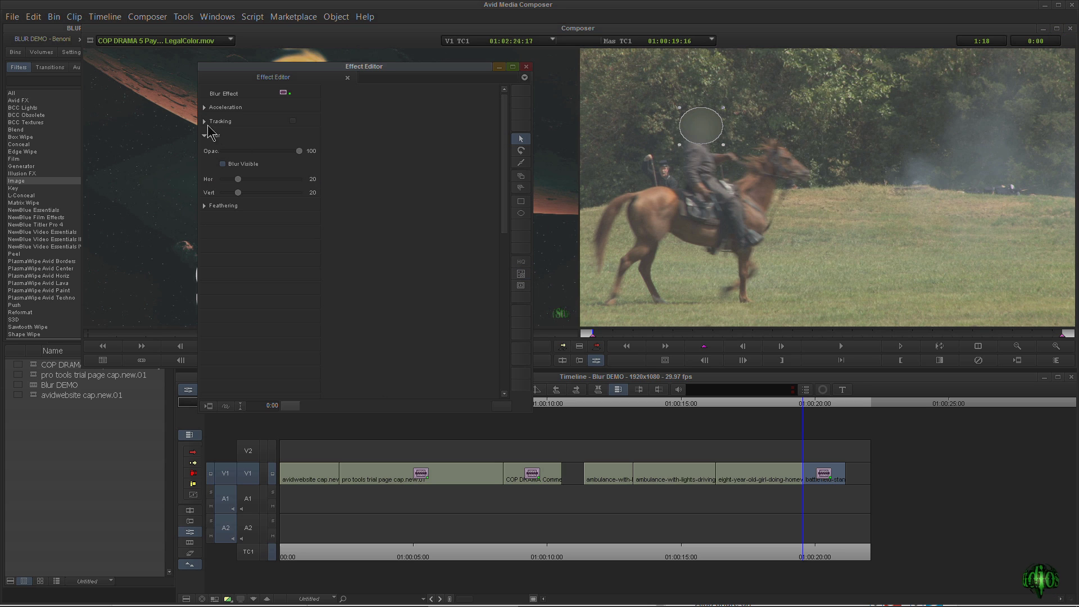
Step: Create the Point A tracker for the battlefield clip, place it on the rider's hat and enlarge its tracking and search boxes
click(205, 121)
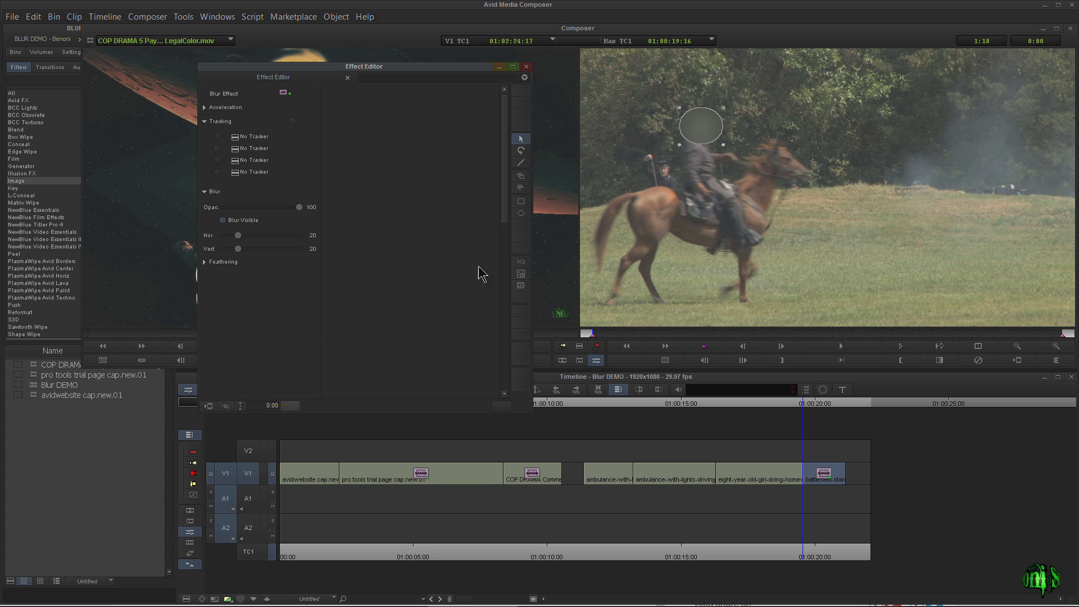
click(521, 274)
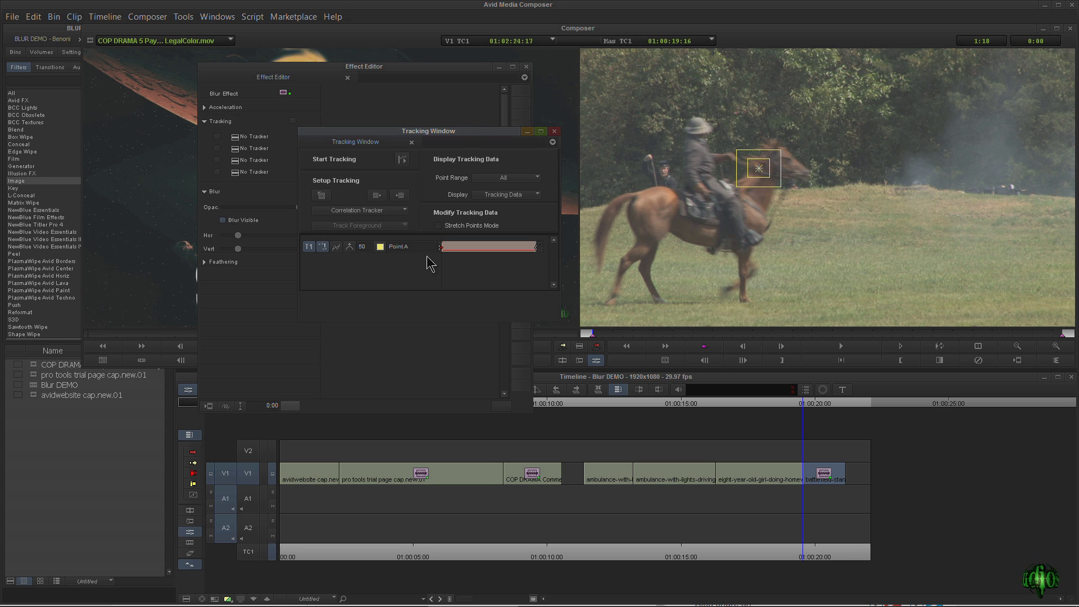
drag(469, 141, 256, 183)
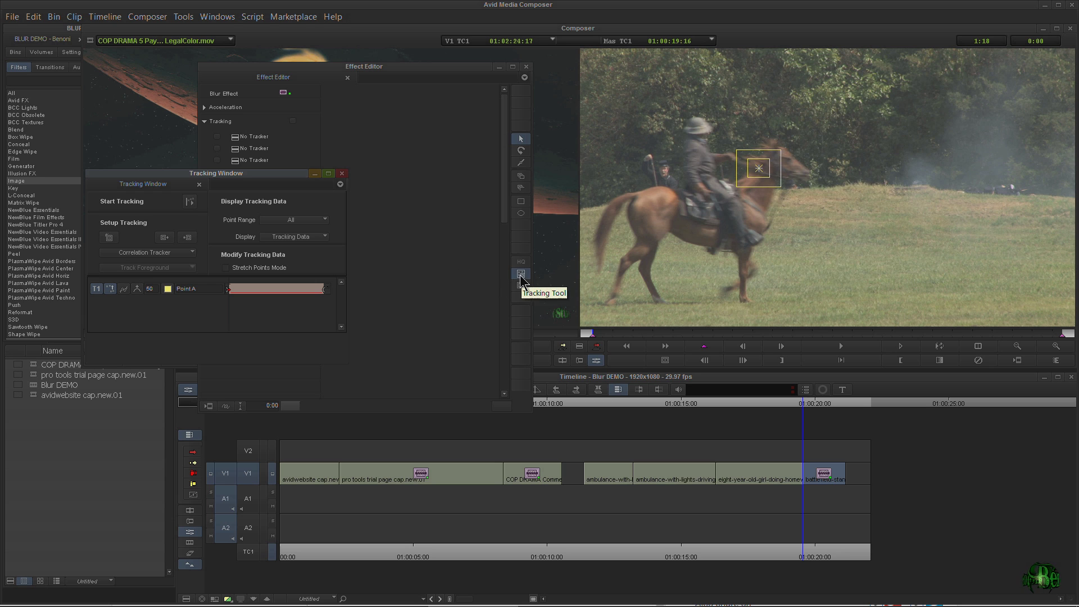
drag(188, 183, 414, 128)
drag(767, 173, 731, 98)
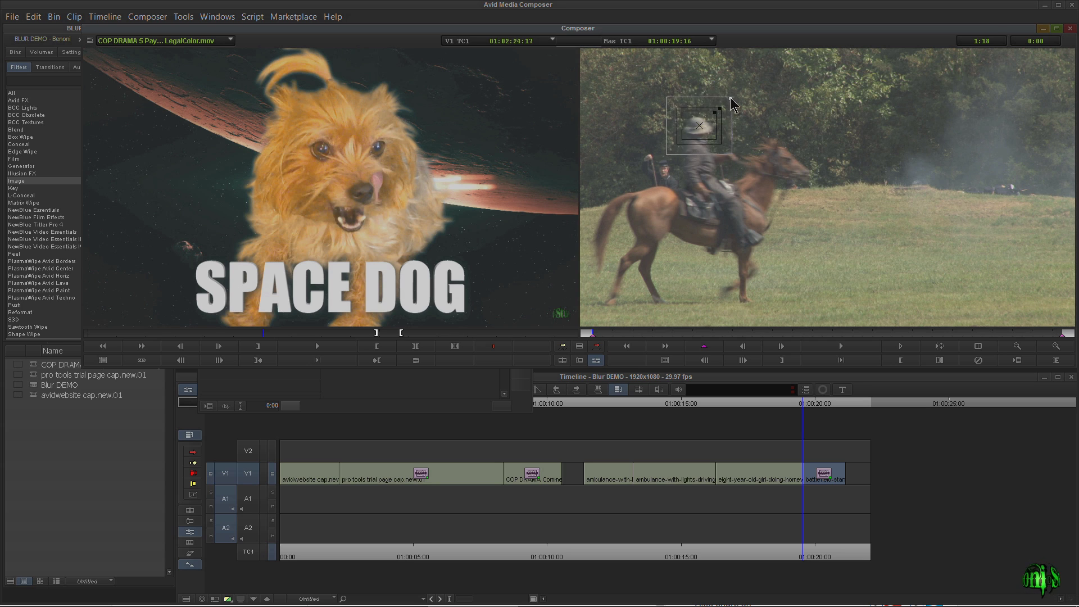
Step: Run motion tracking for Point A on the rider's hat up to 0:17, and leave the effect editor
click(409, 384)
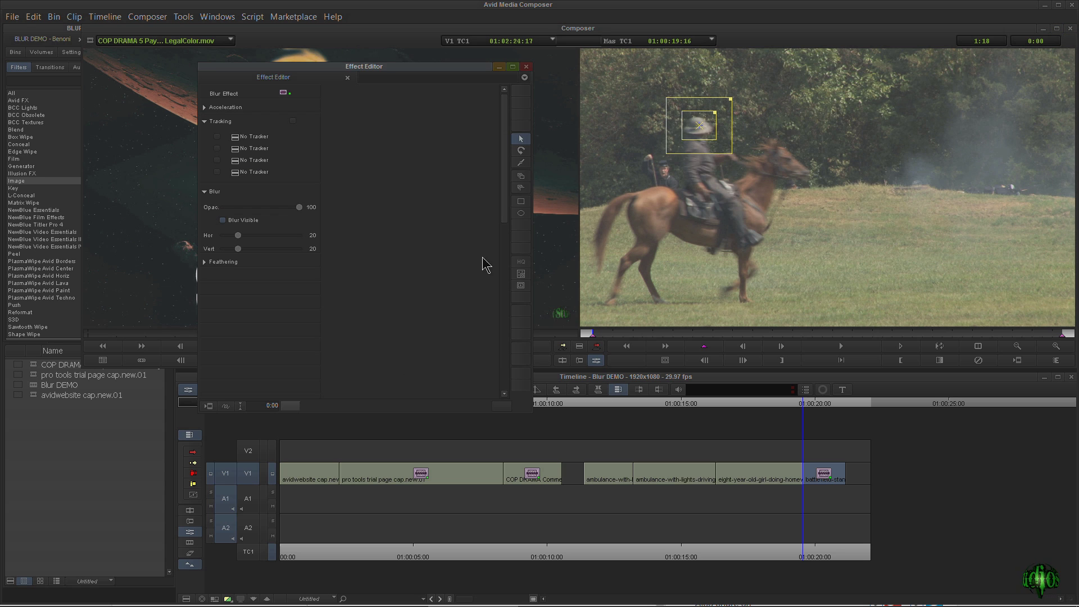
click(520, 275)
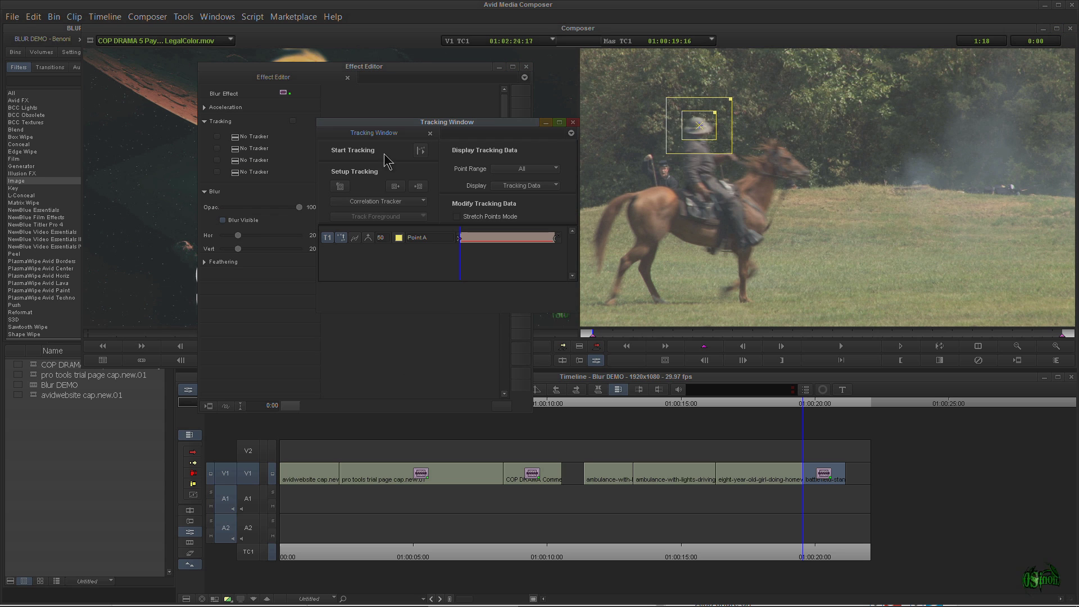
click(420, 152)
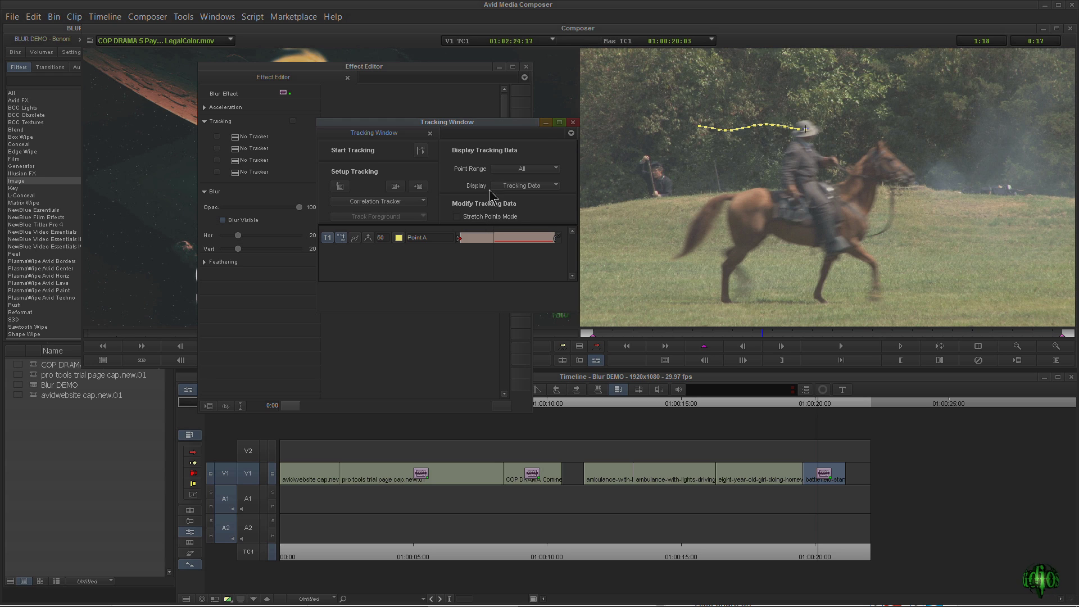
click(573, 122)
click(527, 67)
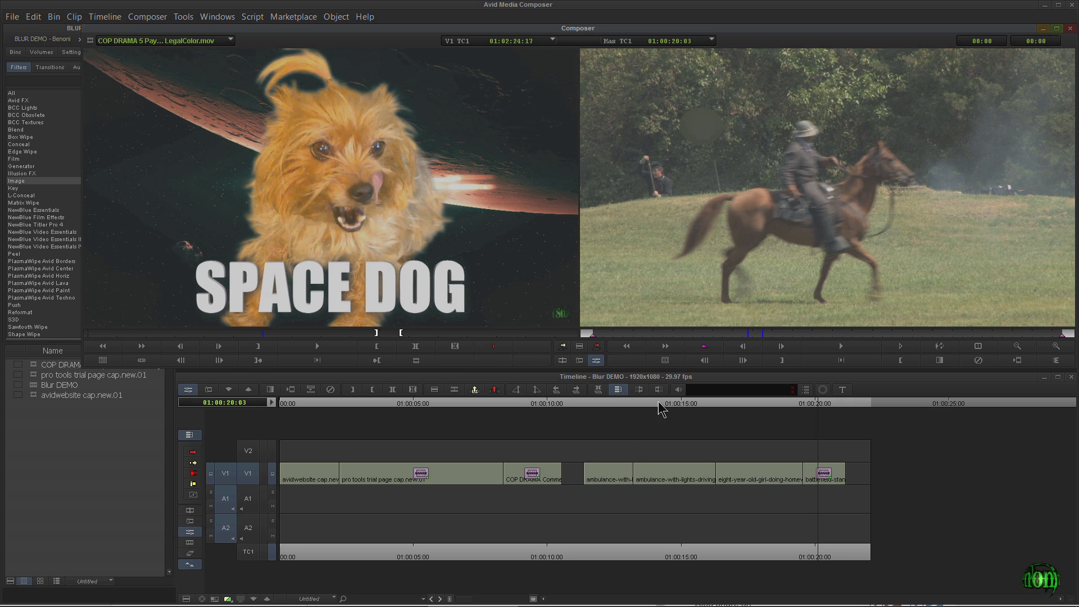
Step: Reopen the battlefield clip's Blur Effect tracking and continue the Point A track from 0:17 to the clip's end
click(652, 334)
click(358, 404)
drag(358, 404, 633, 399)
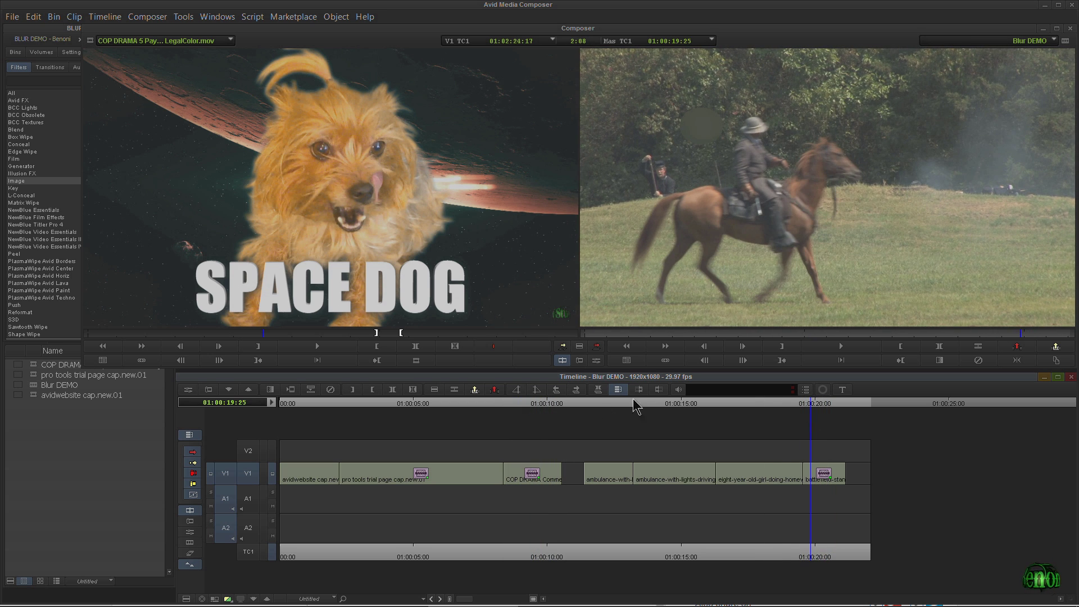
click(595, 362)
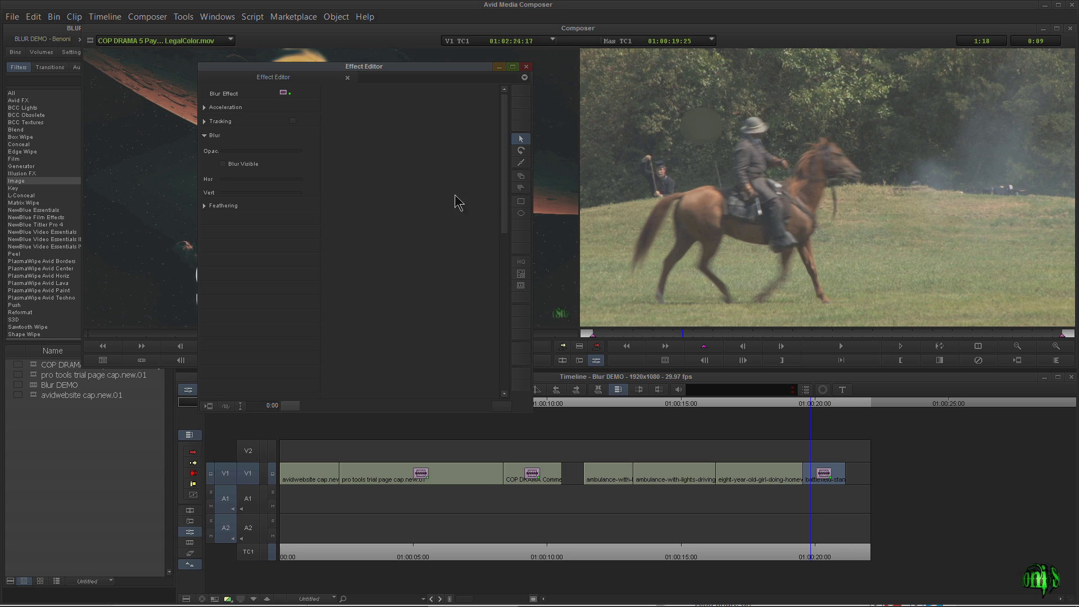
click(521, 275)
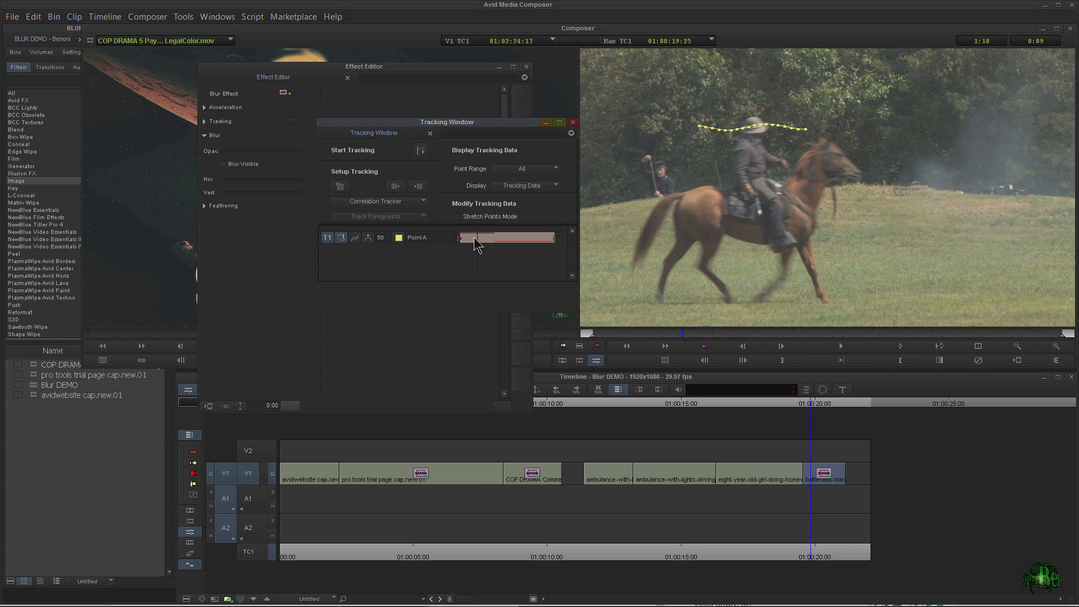
drag(477, 240, 493, 241)
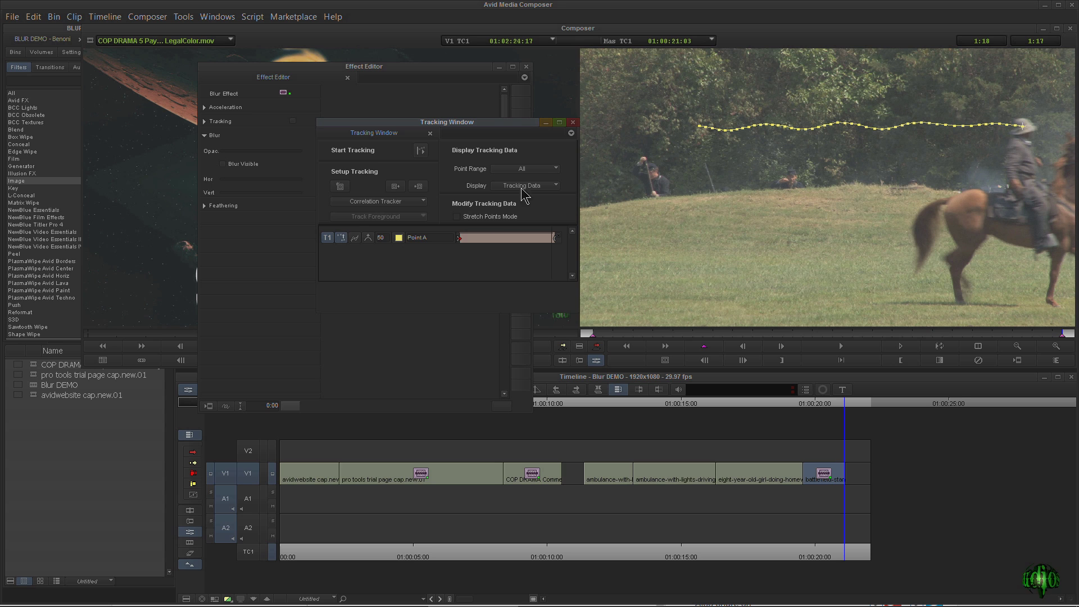
Step: Assign T1 Point A as the first tracker of the oval blur on the rider's head, and scrub through the clip
click(573, 123)
click(206, 121)
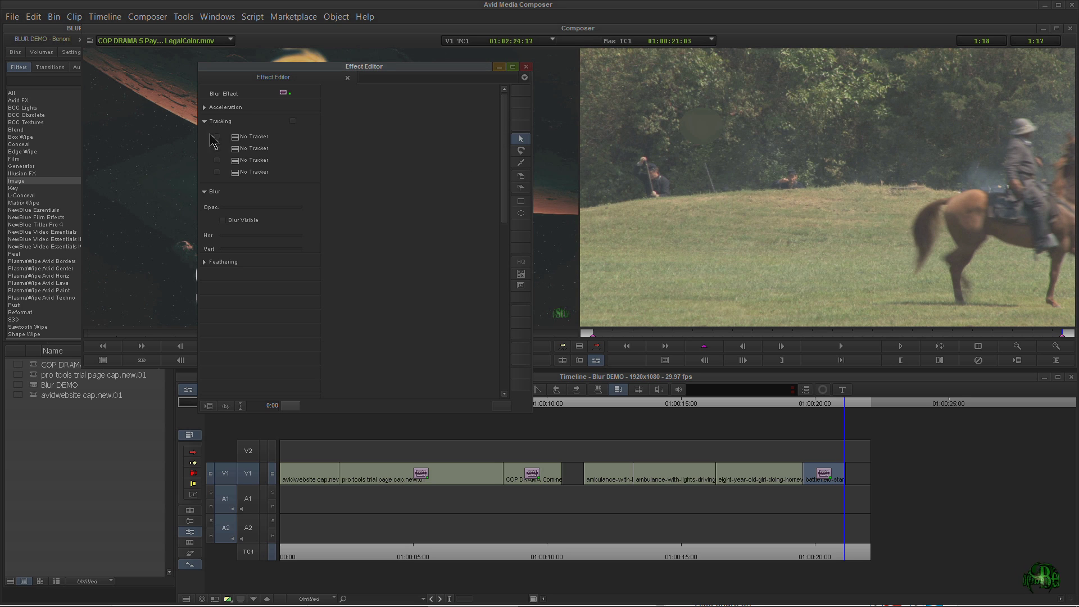
click(251, 160)
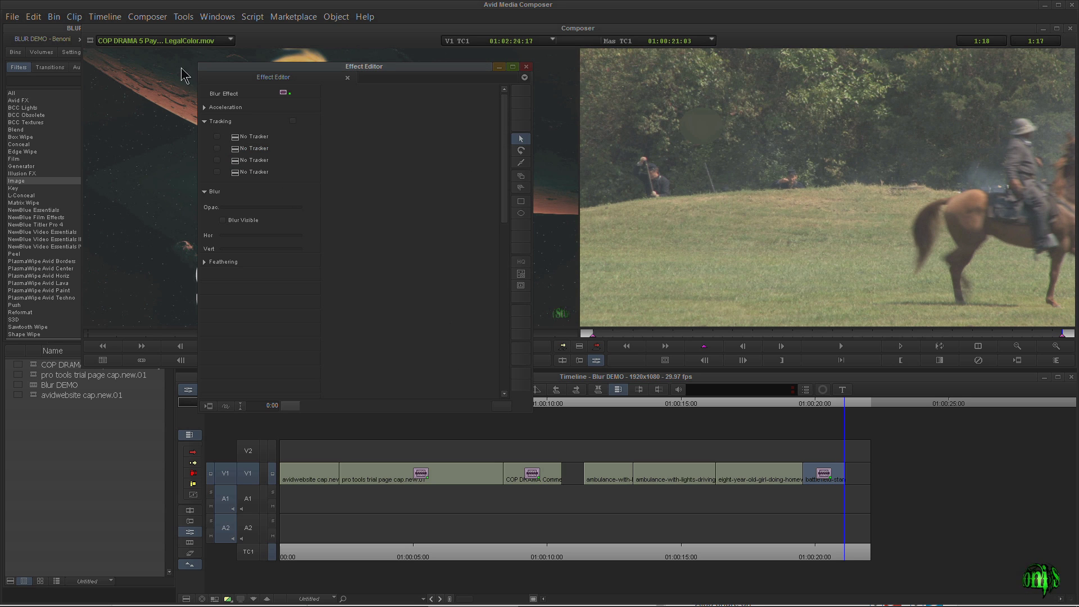
click(689, 137)
click(364, 375)
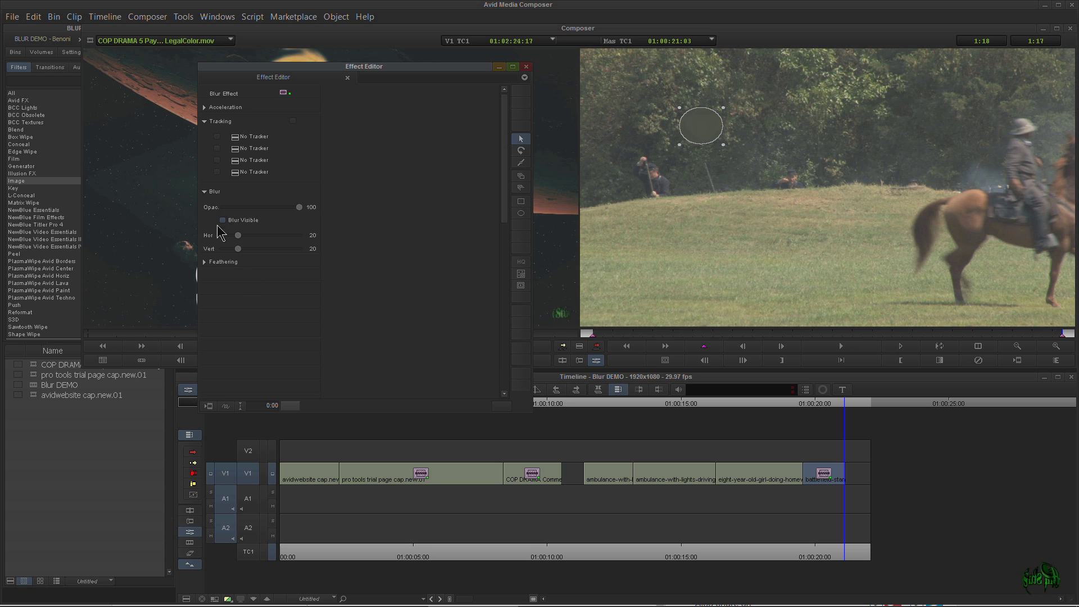
click(236, 137)
click(252, 151)
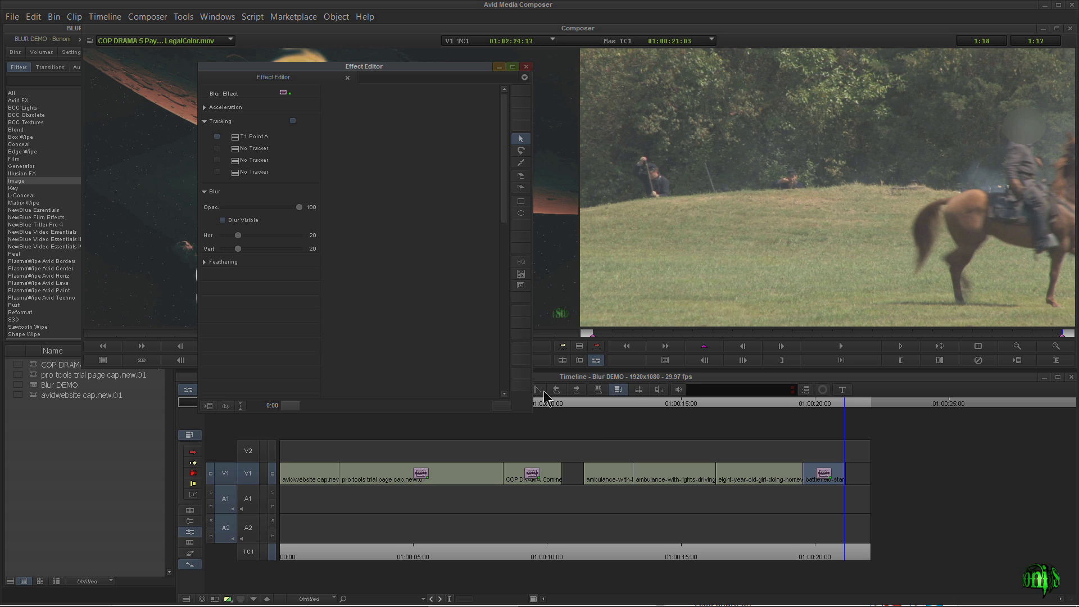
drag(711, 332, 853, 333)
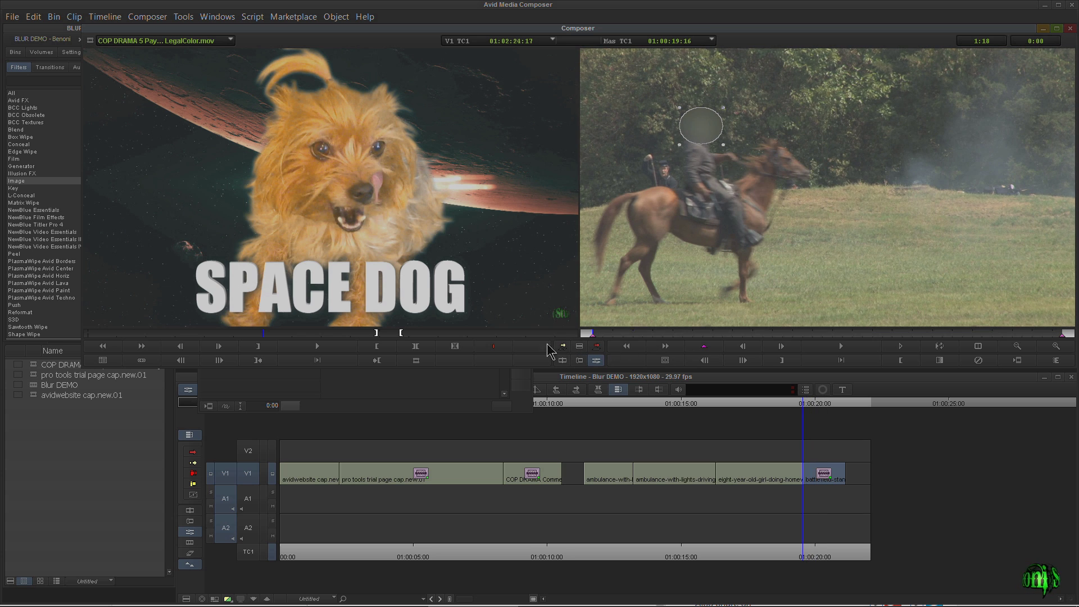
Step: Reopen the battlefield clip's motion tracking and add a second tracker, Point B, on the horse's head
click(450, 388)
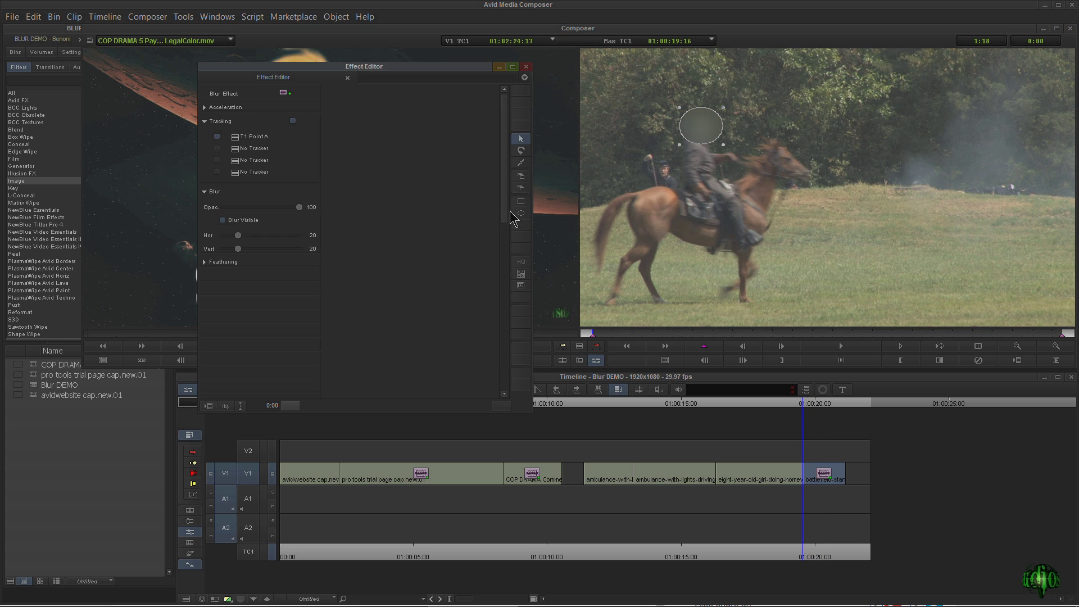
click(521, 273)
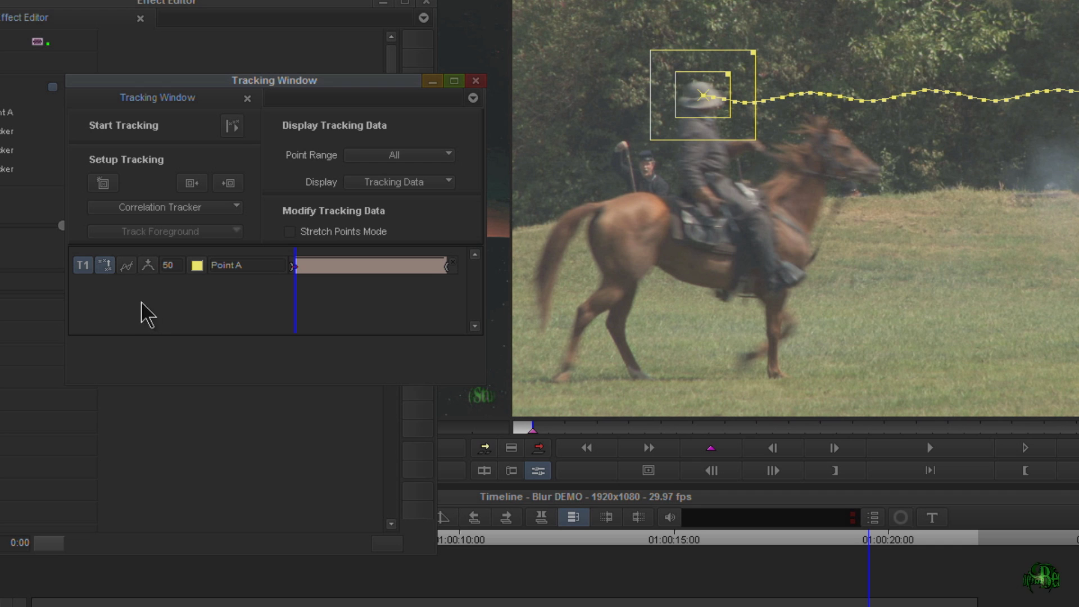
click(324, 181)
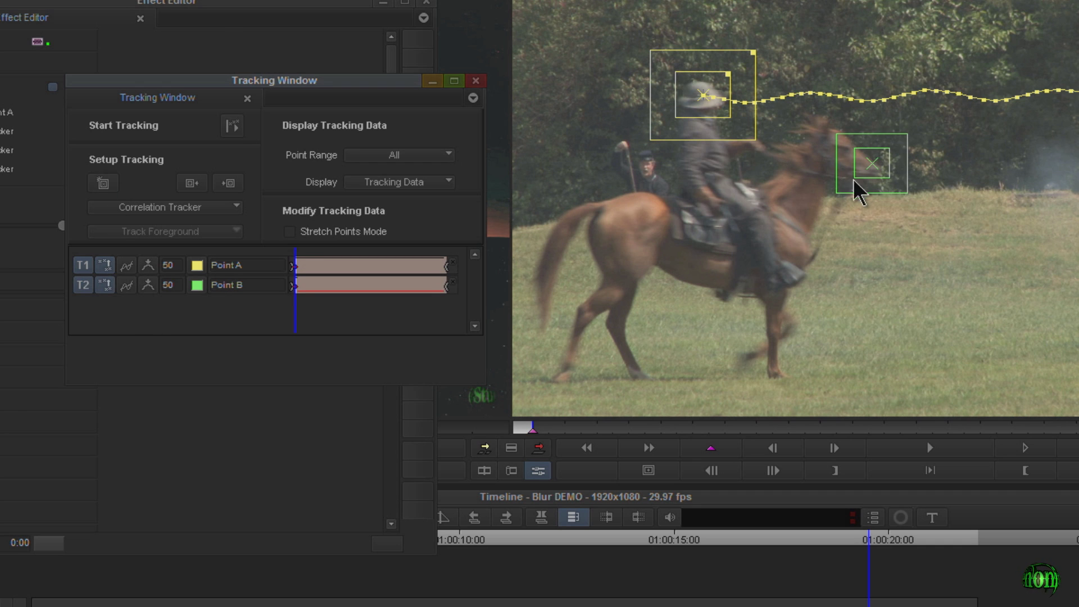
drag(872, 160, 868, 171)
click(246, 489)
click(418, 350)
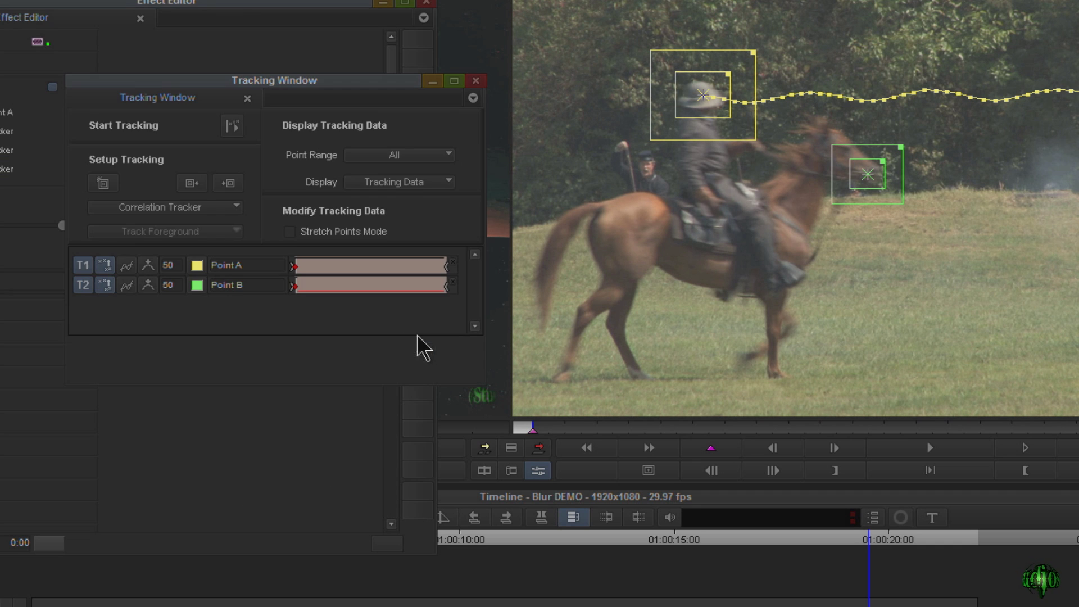
Step: Add a third tracker, Point C, and place it on the horse's hindquarters
click(102, 183)
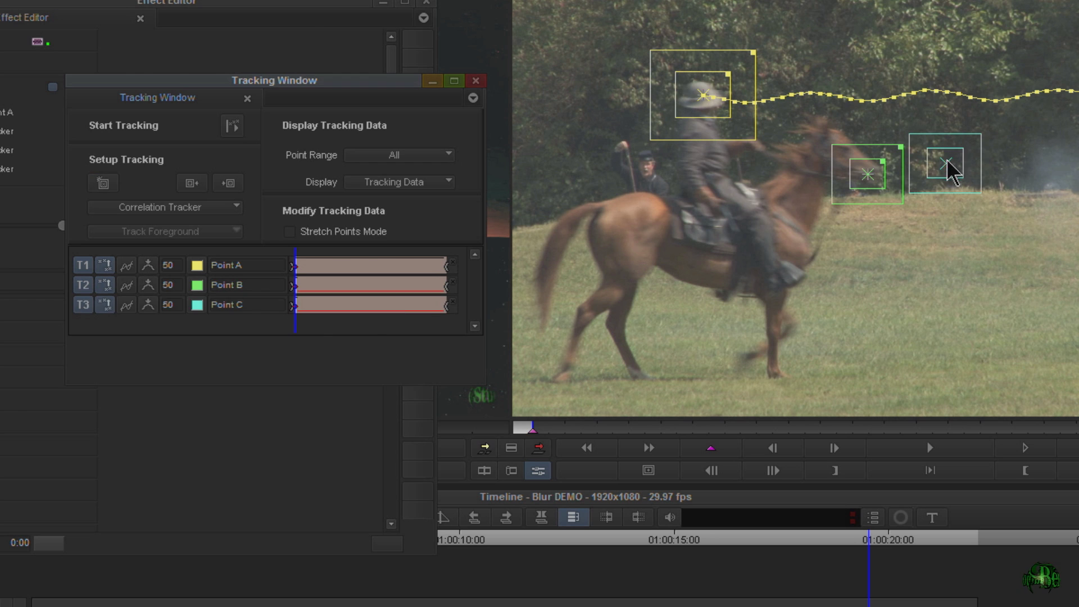
drag(947, 161, 618, 230)
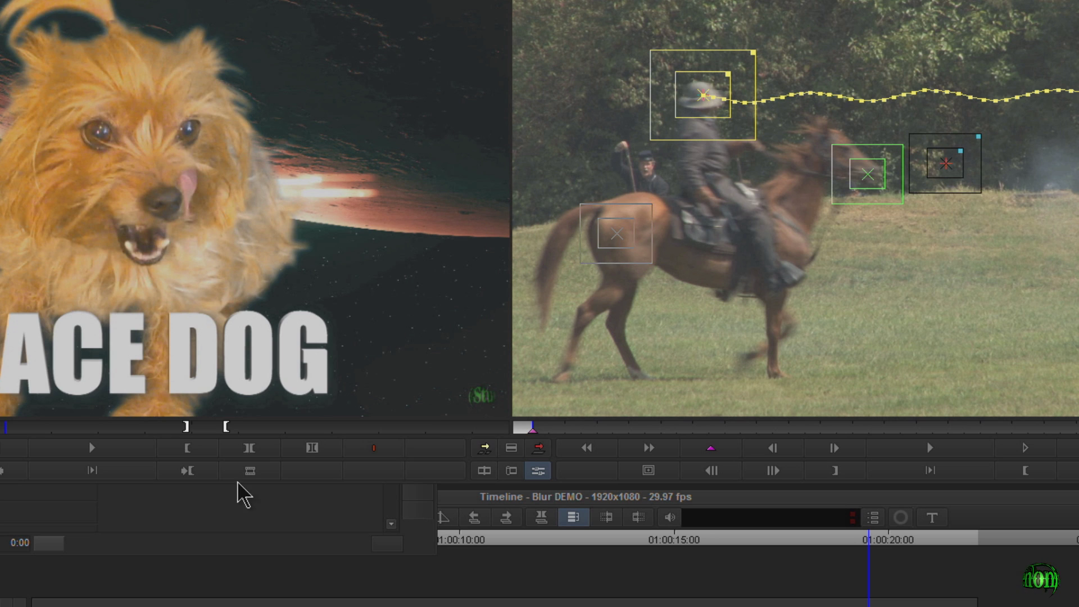
click(204, 500)
click(414, 335)
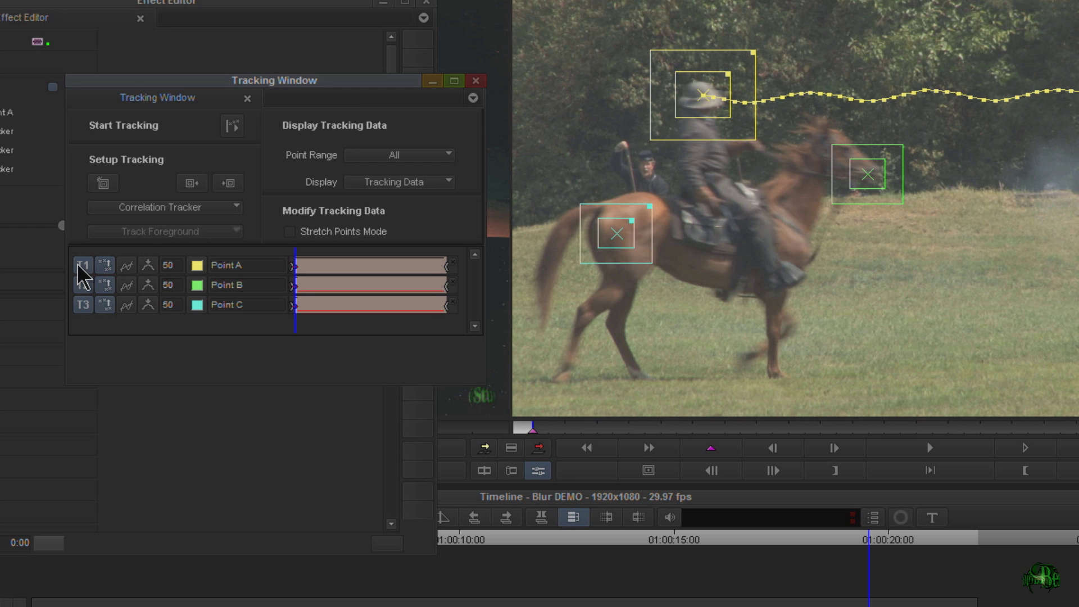
Step: Exclude Point A from tracking, track Points B and C up to 0:21, and leave the tracking setup
click(81, 267)
click(232, 126)
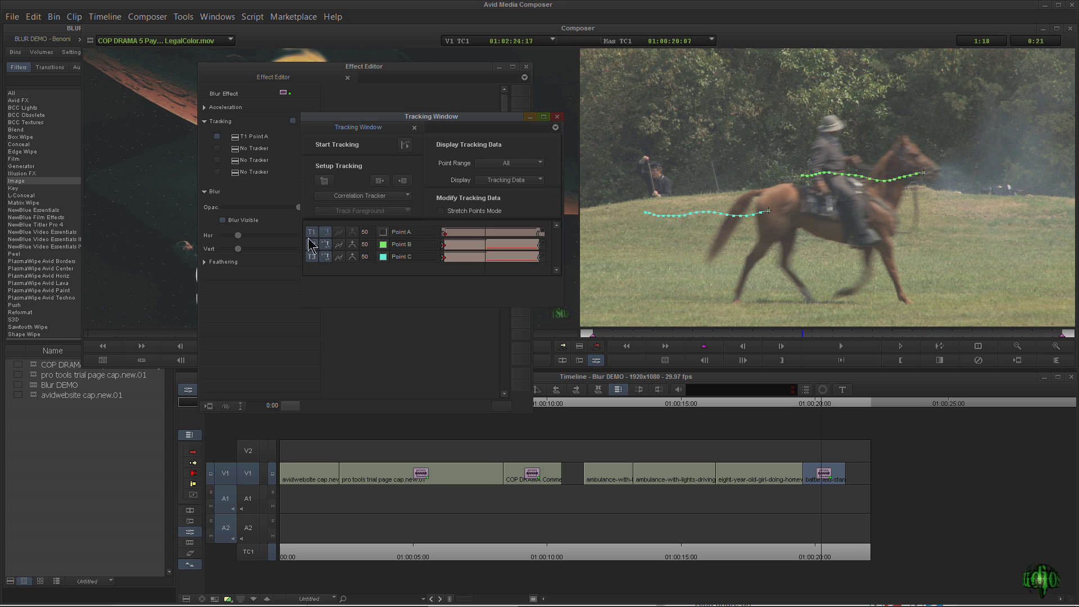
click(557, 117)
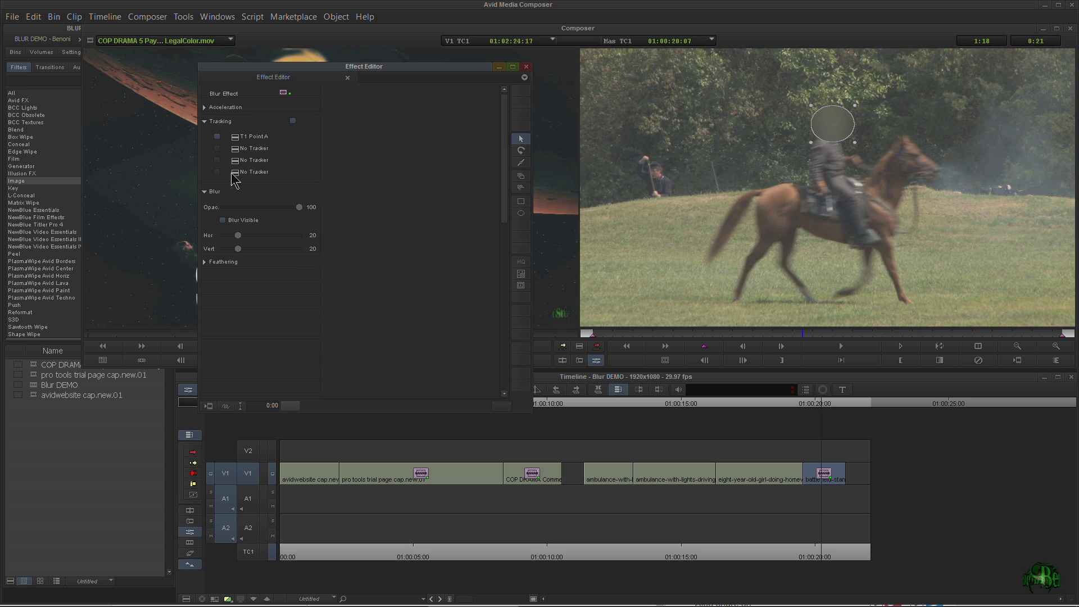
Step: Assign T2 Point B to the blur's second and third tracker slots, and scrub the clip to check the blur
click(230, 149)
click(256, 169)
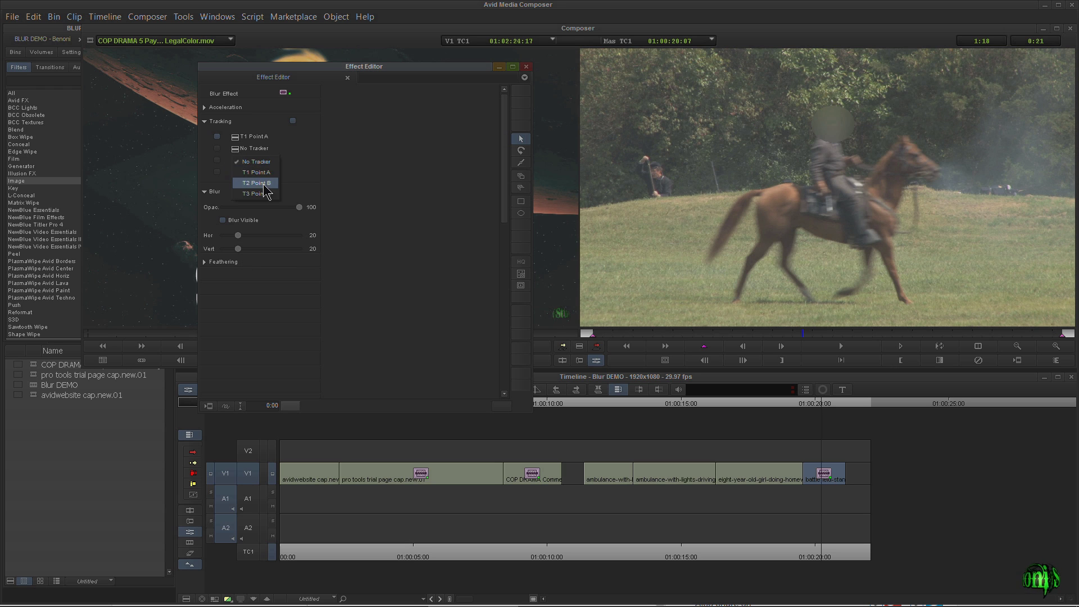
click(250, 172)
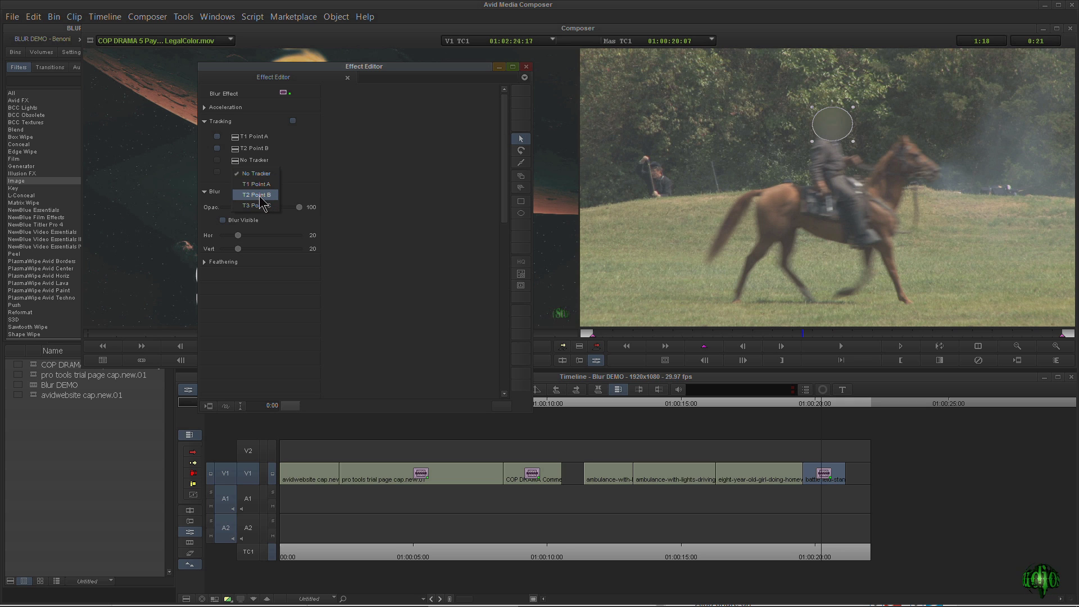
click(258, 195)
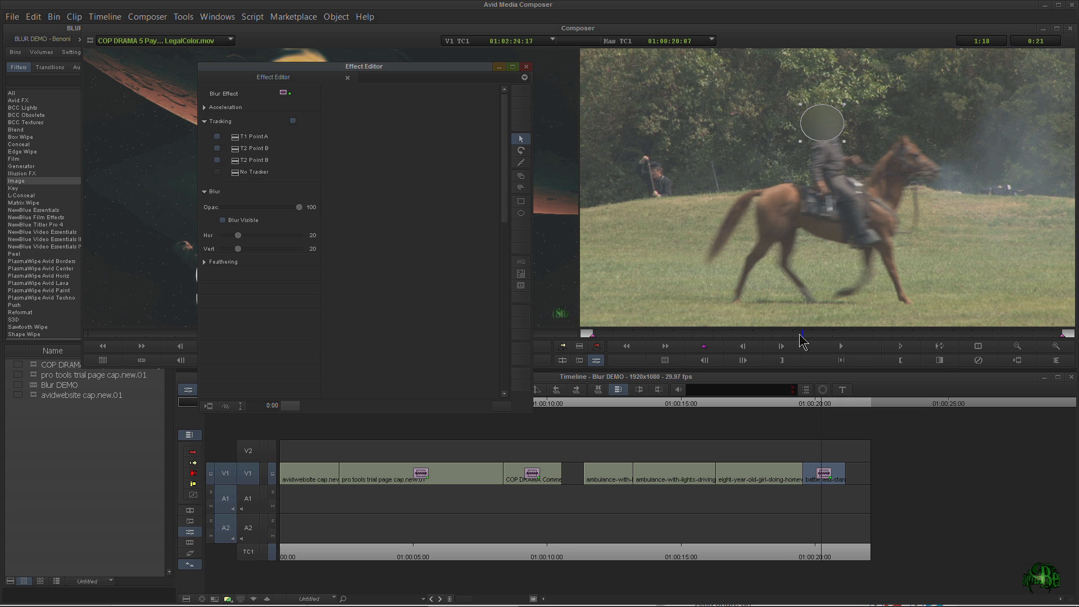
drag(800, 334, 877, 328)
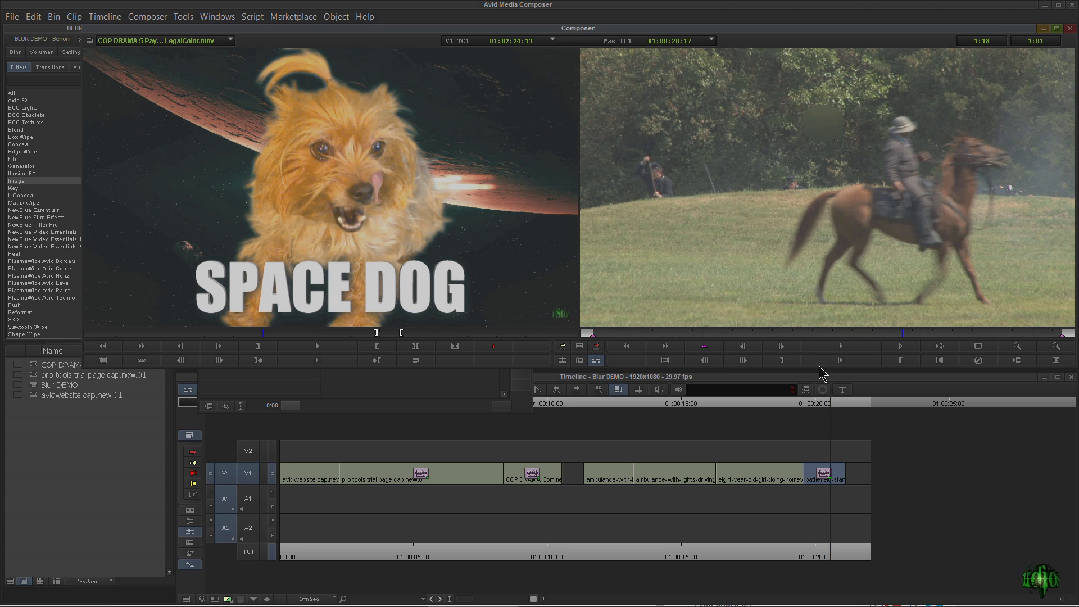
drag(903, 338, 789, 339)
click(705, 362)
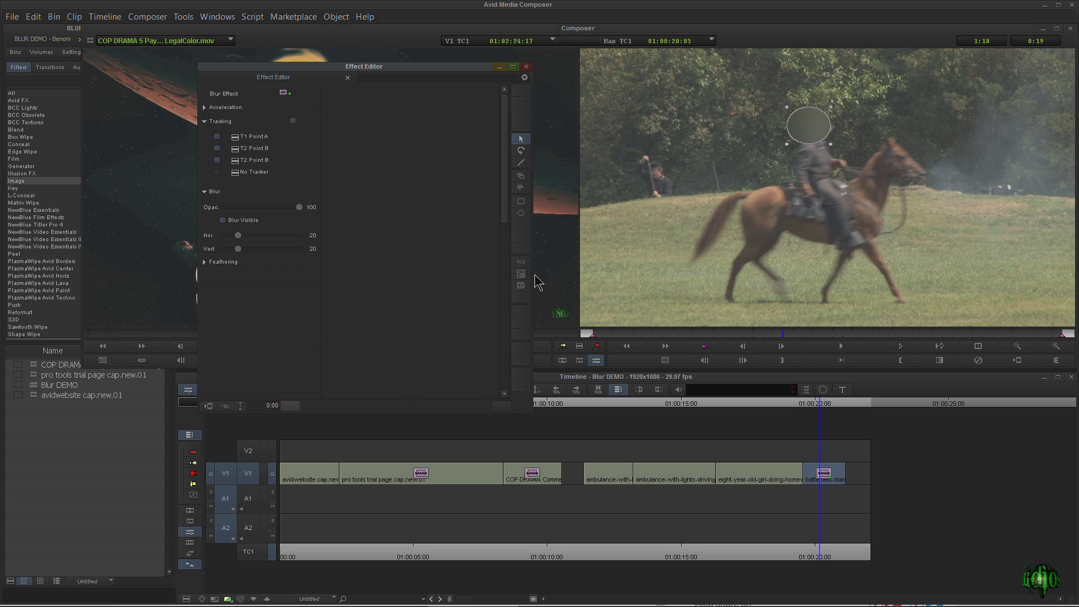
Step: Reopen the tracking setup, exclude Point A, and continue tracking Points B and C from 0:21 to the clip's end
click(521, 285)
drag(431, 124, 424, 120)
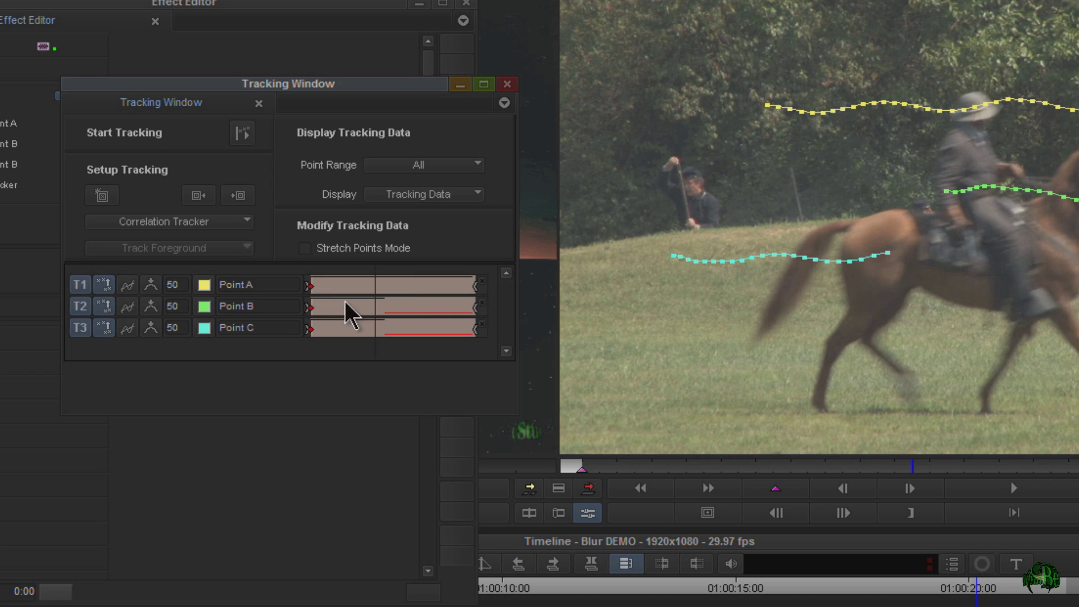
click(379, 282)
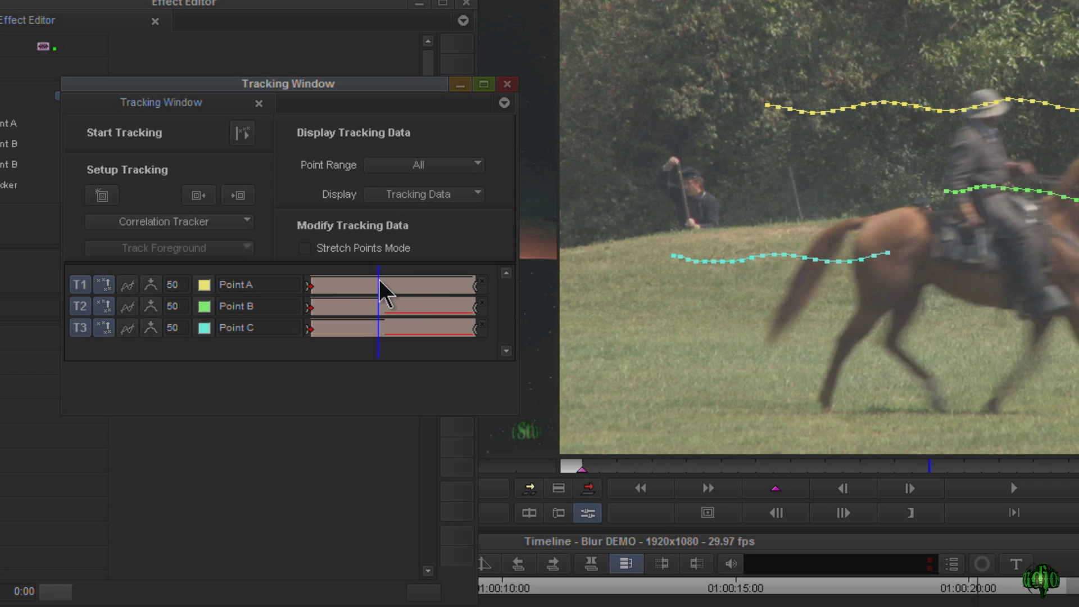
click(383, 283)
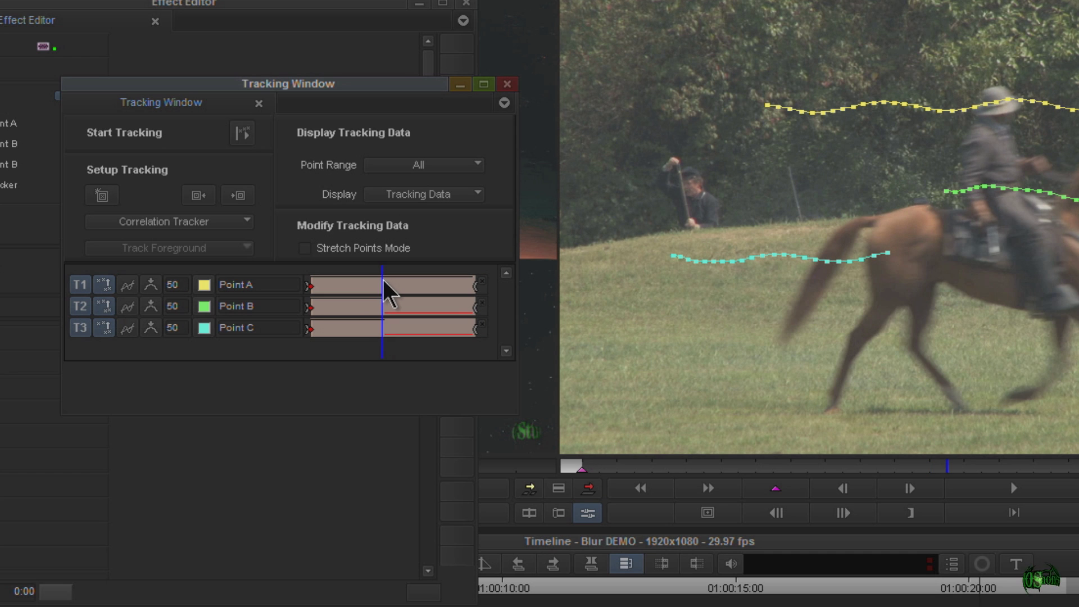
click(79, 284)
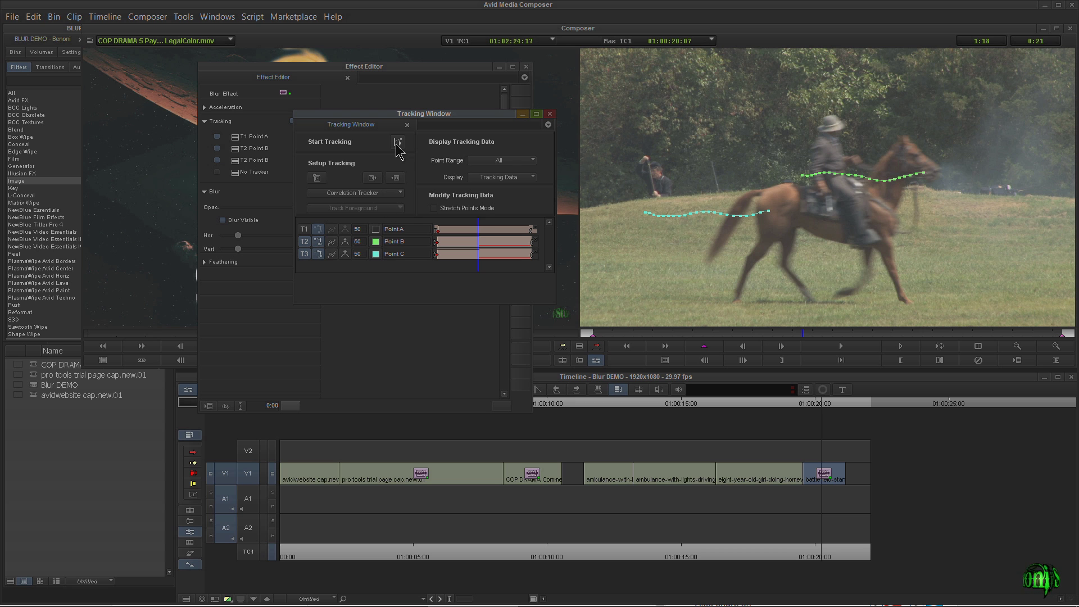
click(397, 143)
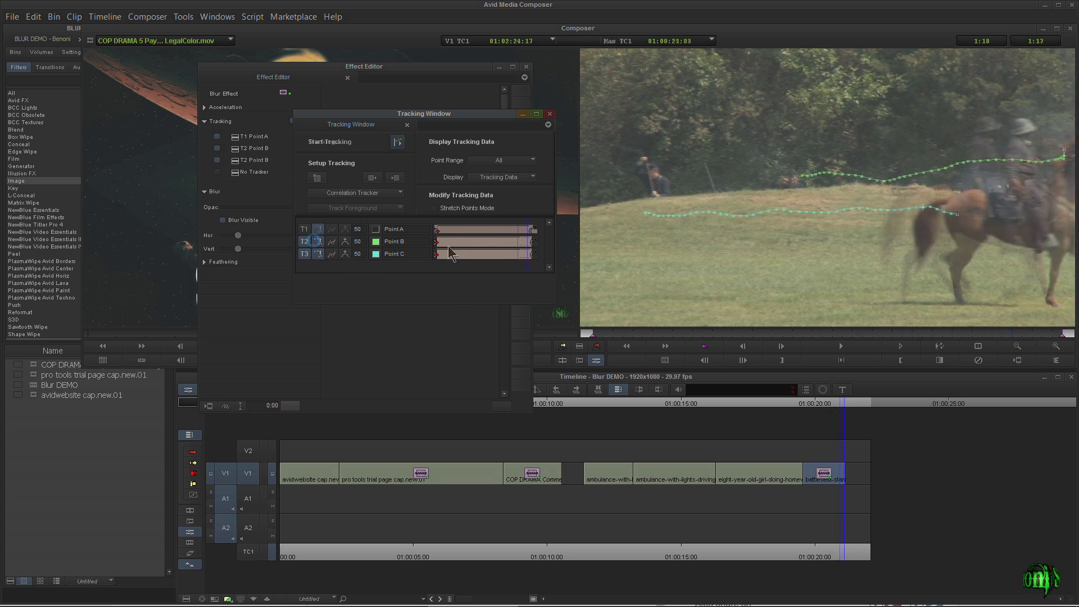
Step: Leave the tracking and effect editors and scrub the battlefield clip to 01:00:20:14 to check the blur's position
click(550, 114)
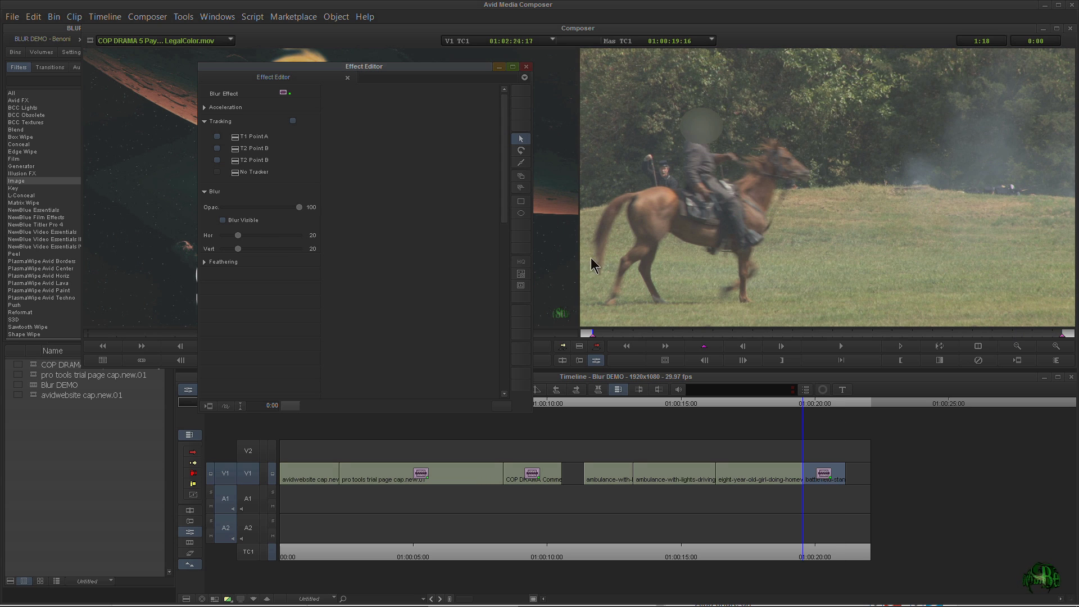
click(528, 66)
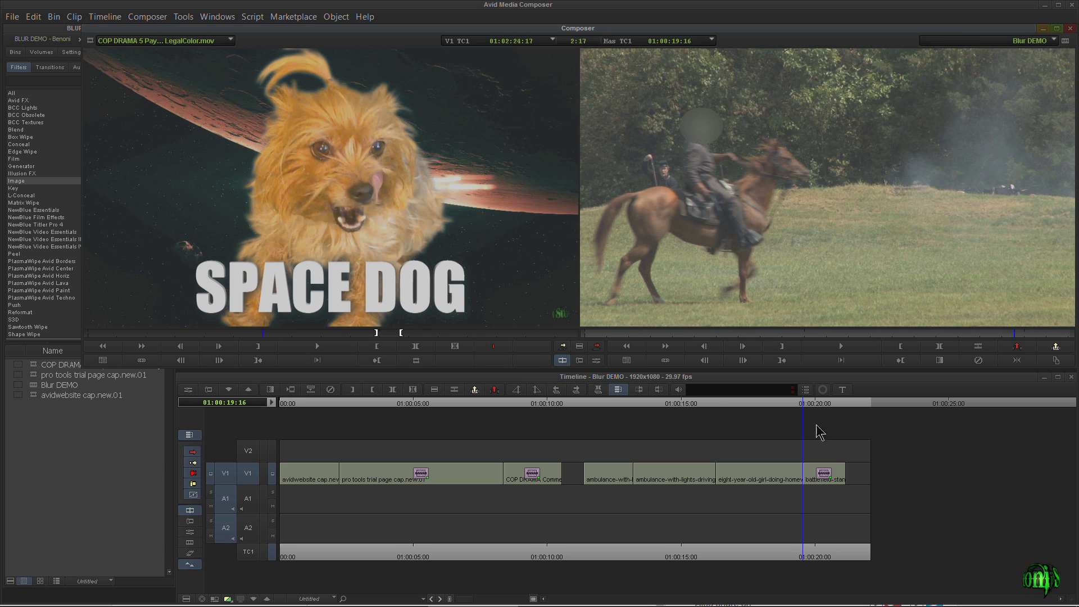
drag(801, 402, 827, 402)
click(827, 476)
Step: Reopen the battlefield clip's Blur Effect, select the oval and turn off its second and third trackers
click(660, 390)
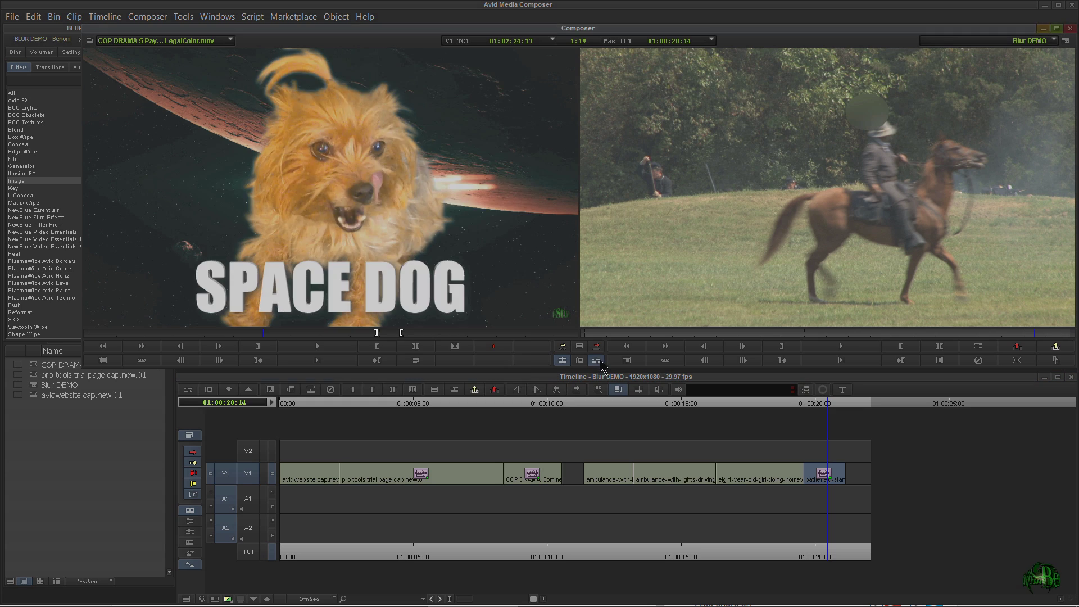
click(521, 286)
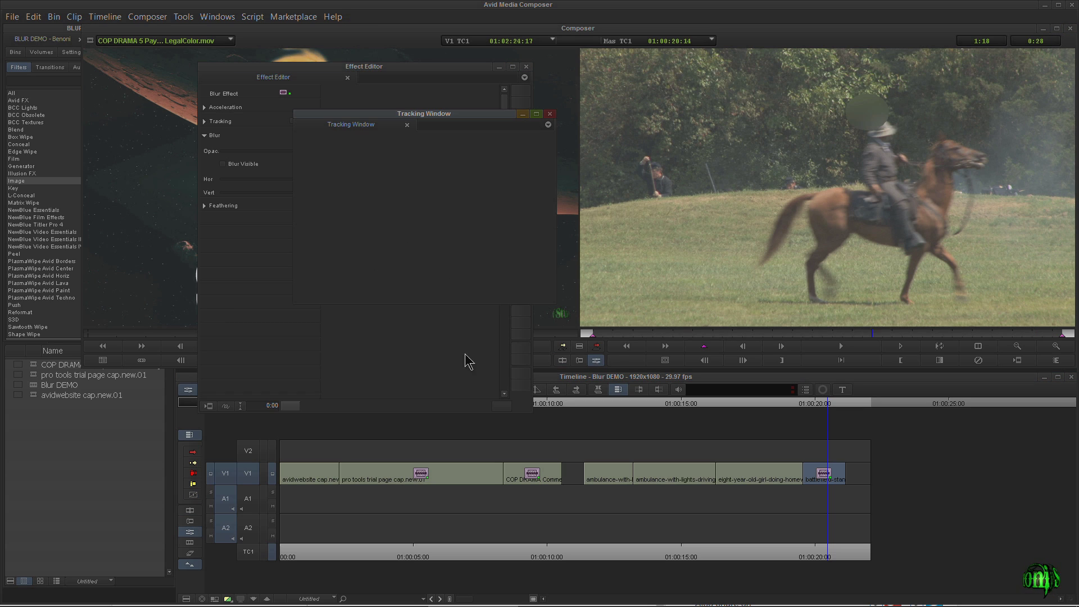
click(549, 114)
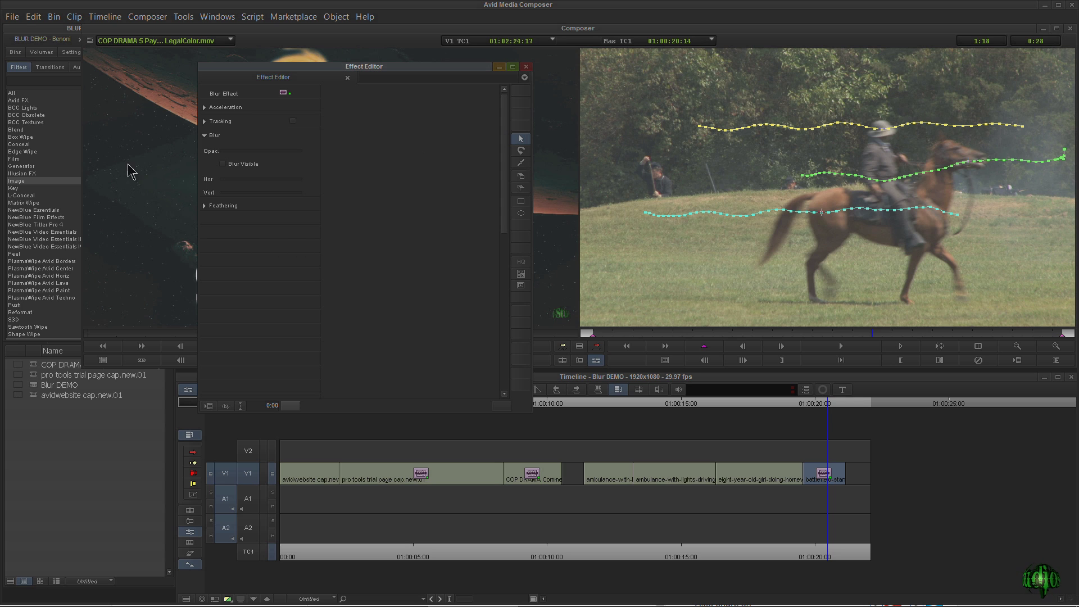
click(873, 110)
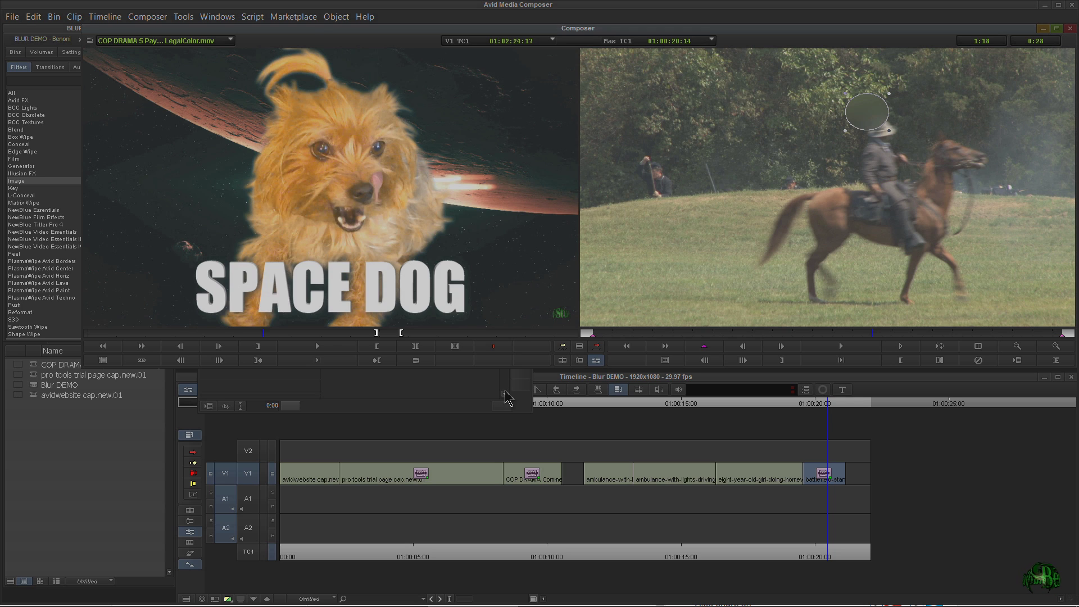
click(205, 122)
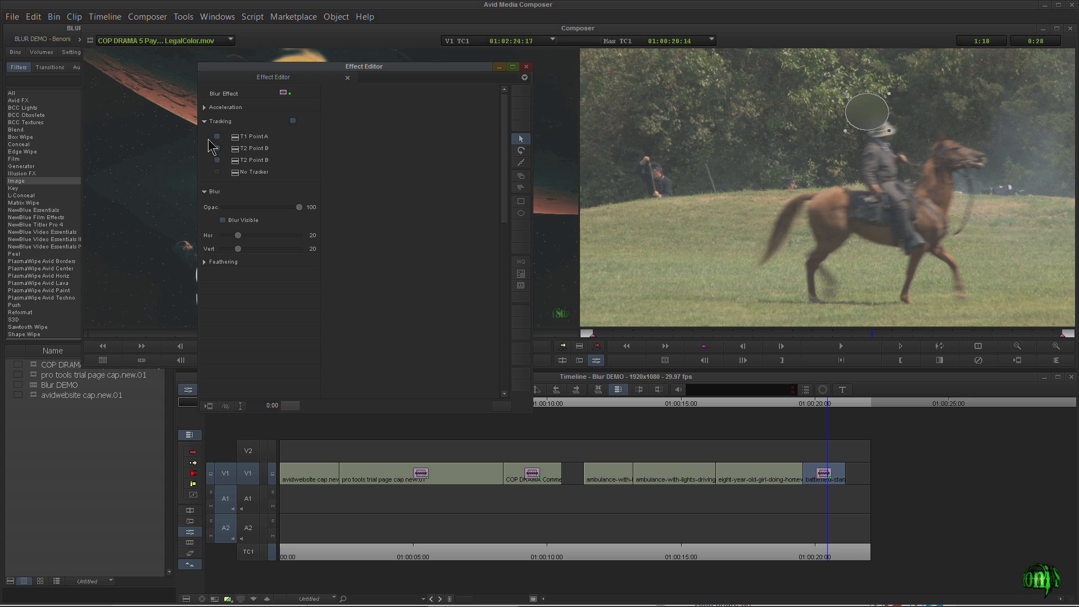
click(217, 161)
click(217, 149)
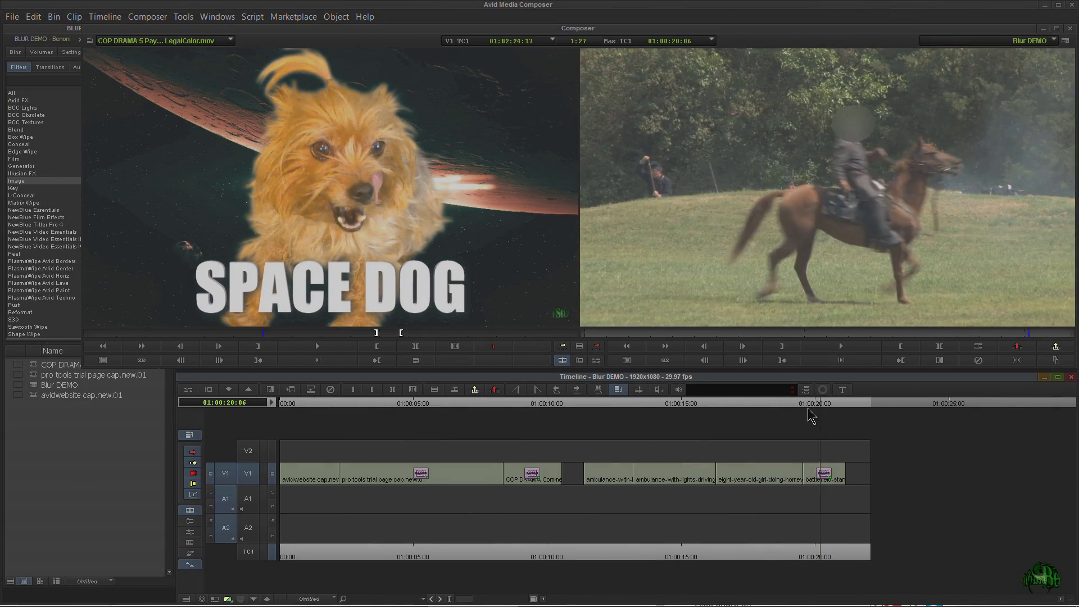
Step: Move the playhead to 01:00:17:08 and apply the Blur Effect to the eight-year-old-girl clip
drag(814, 410, 747, 434)
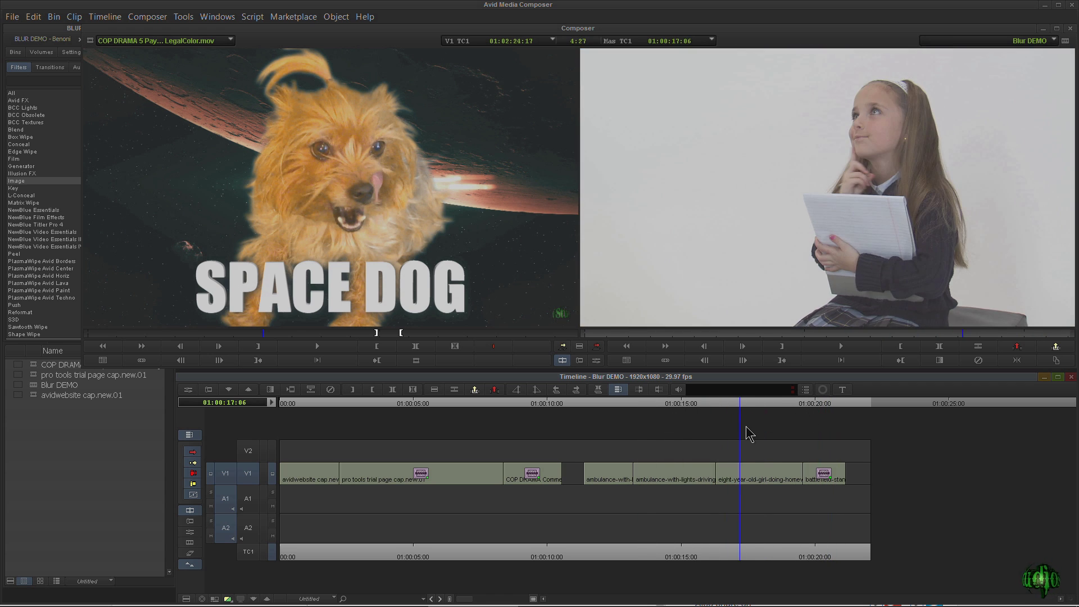
click(596, 361)
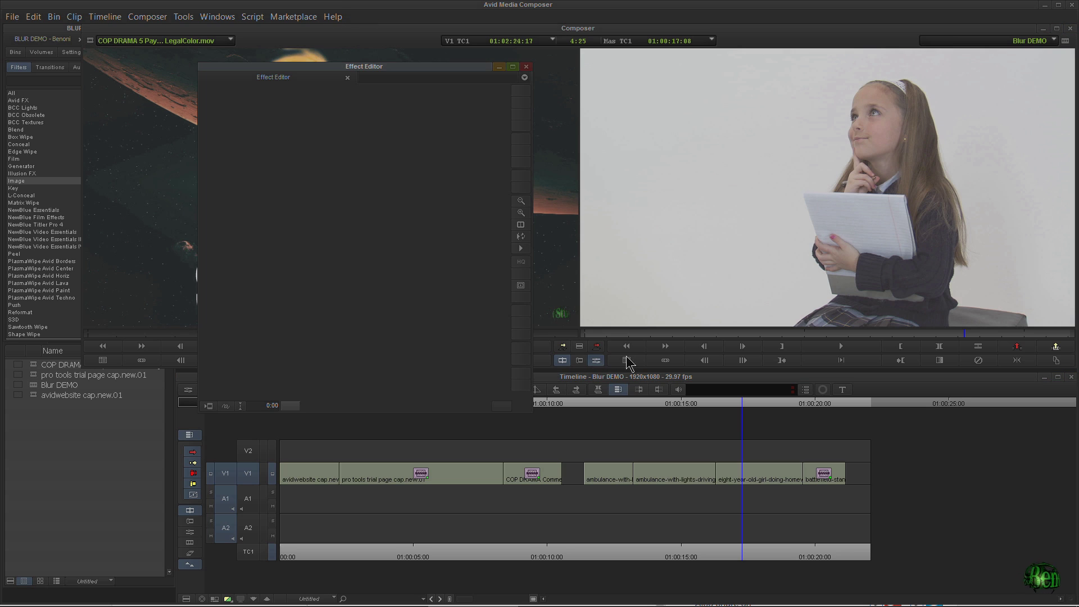
click(527, 68)
click(21, 183)
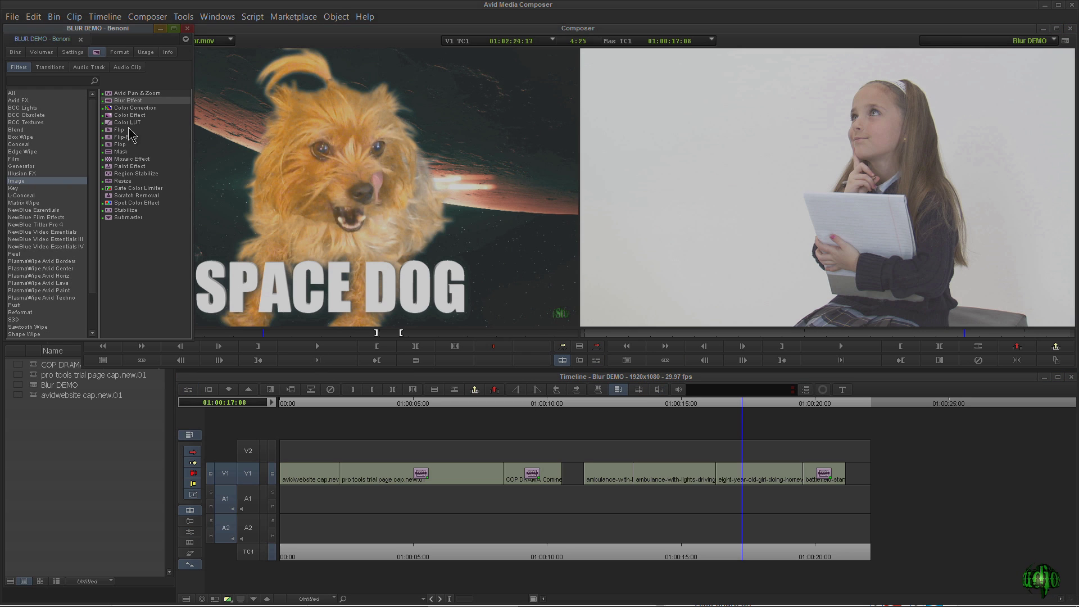
drag(109, 104, 748, 475)
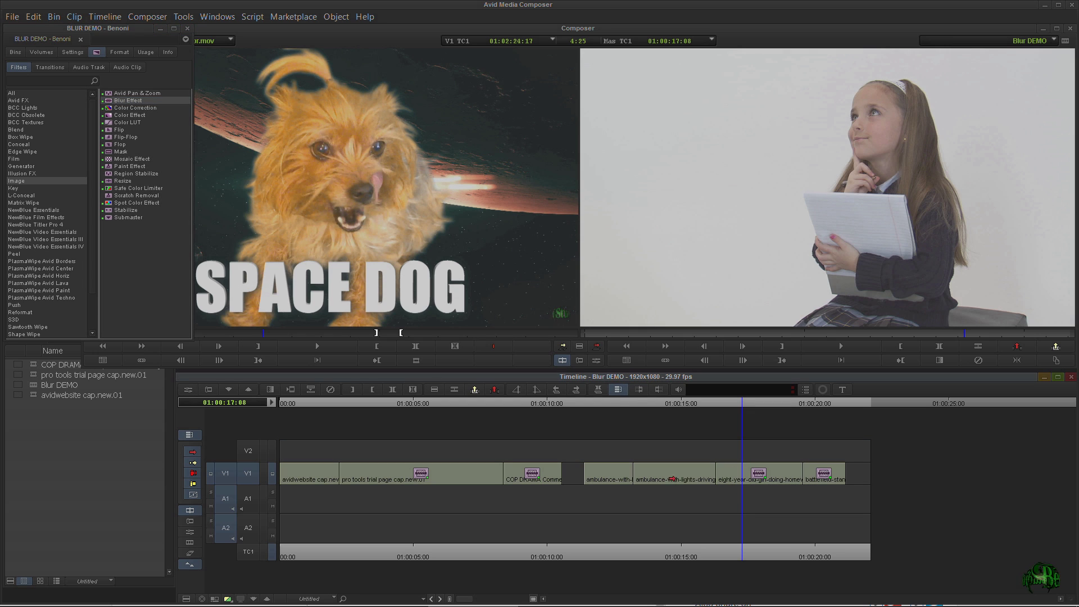
Step: Open the girl clip's Blur Effect for editing and draw an oval blur over her face
click(596, 361)
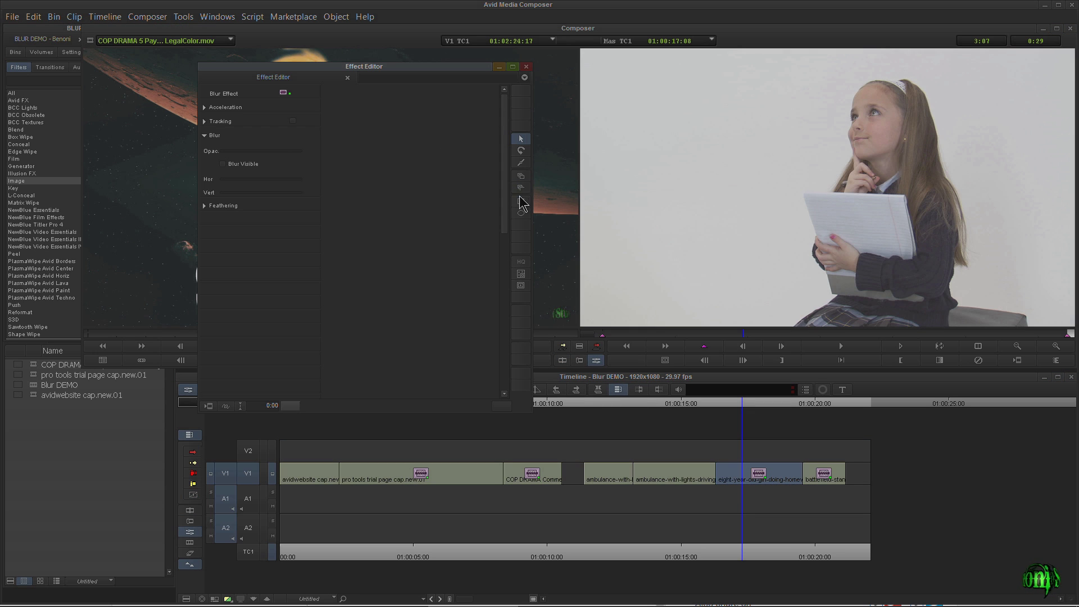
drag(827, 60, 950, 180)
click(438, 379)
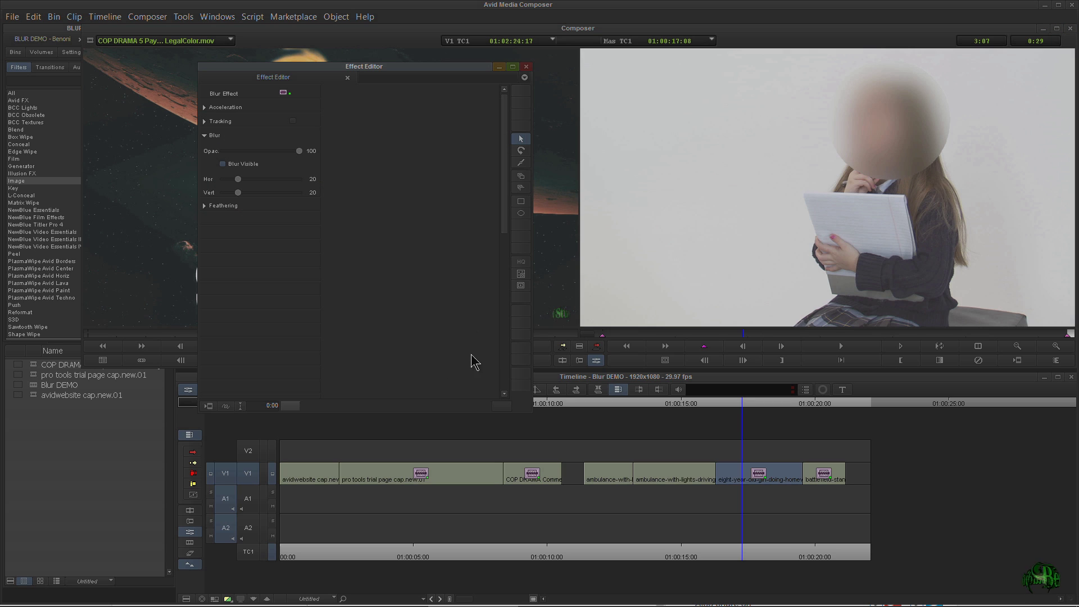
Step: Open the tracking setup and place the tracker over the girl's white dotted headband on the clip's first frame
click(522, 275)
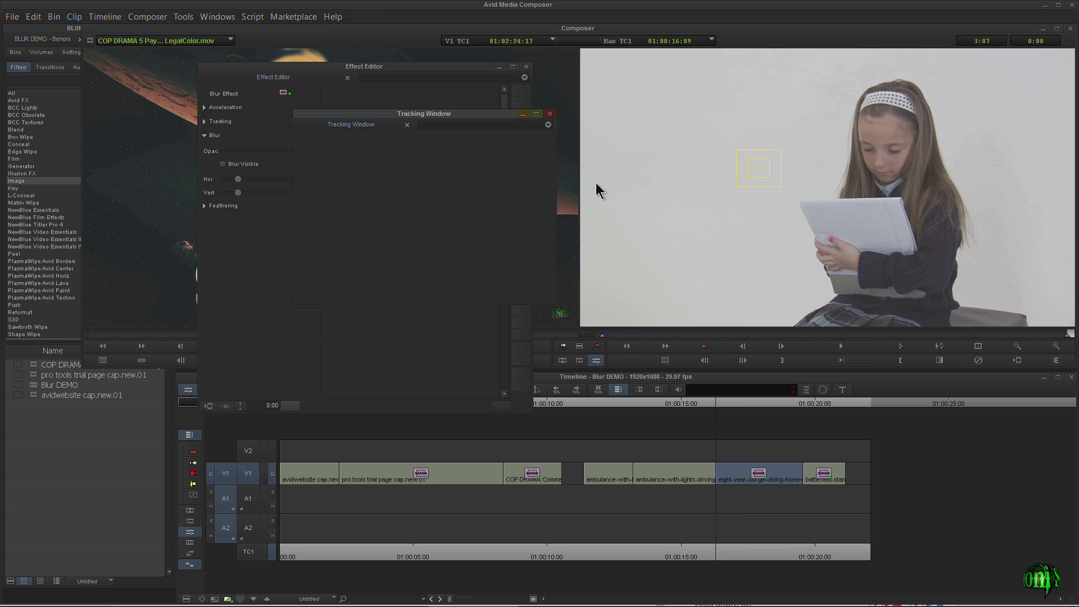
drag(435, 112, 430, 115)
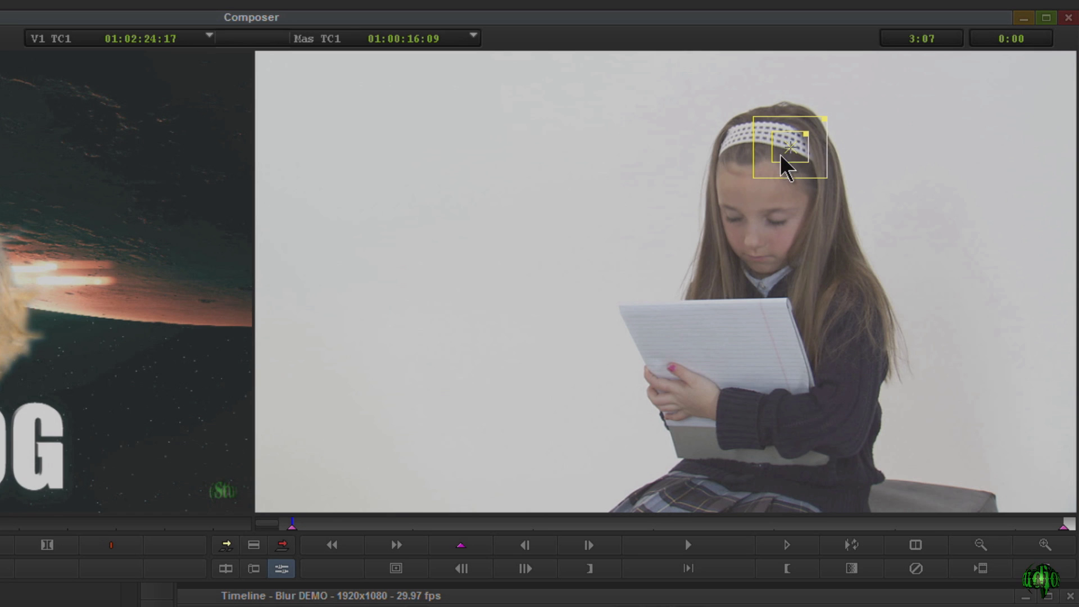
mouse_move(780, 154)
mouse_down()
mouse_move(715, 167)
mouse_move(771, 159)
mouse_move(783, 139)
mouse_up()
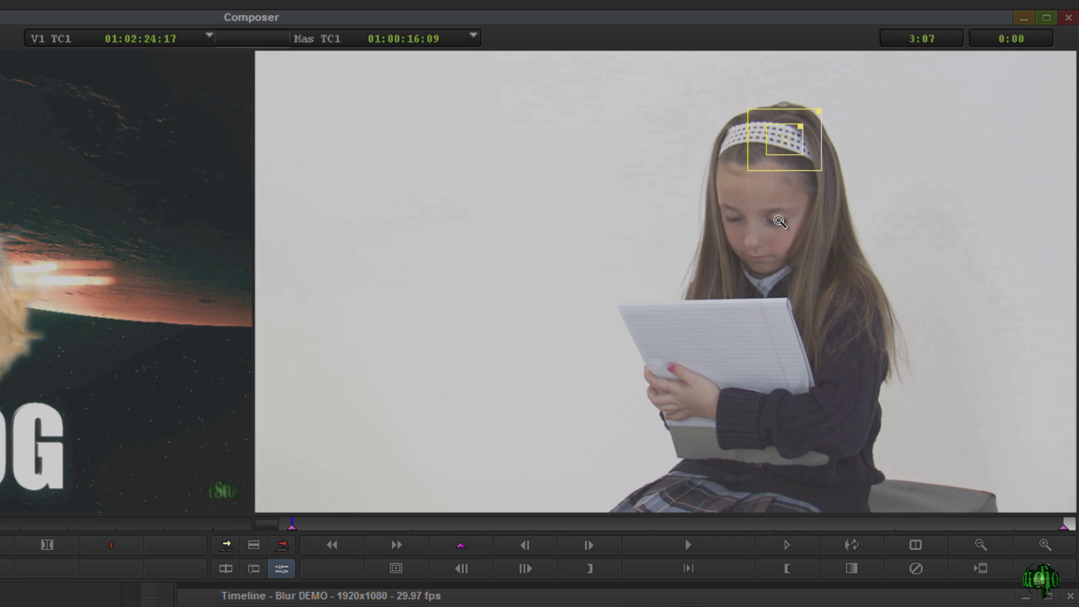
Step: Examine the girl's face, her painted fingernail and the empty backdrop at enlarged and reduced magnifications in effect mode
click(779, 220)
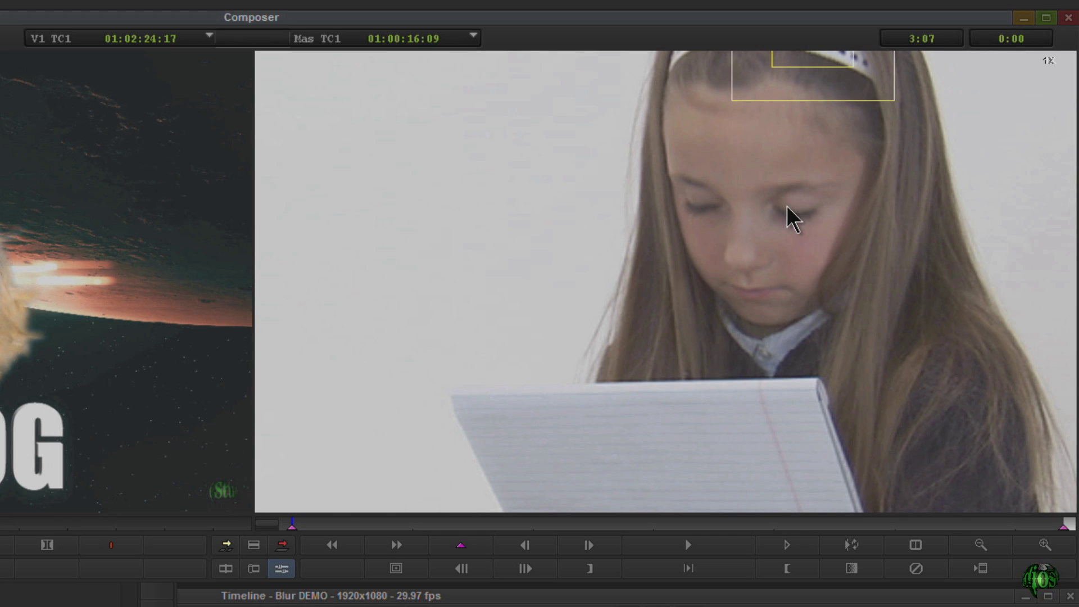
click(979, 550)
click(1046, 544)
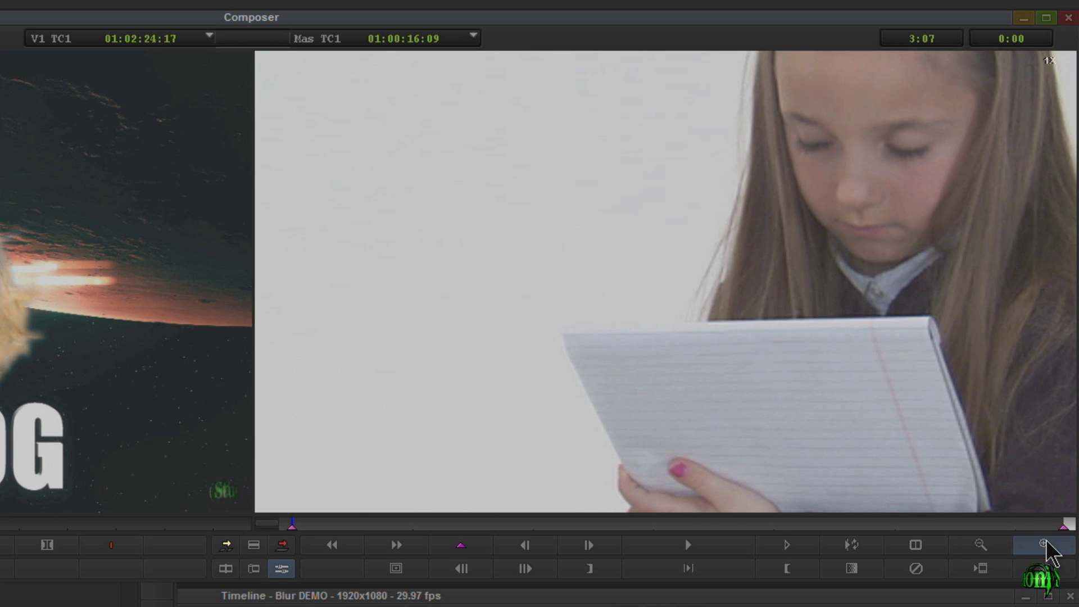
click(981, 549)
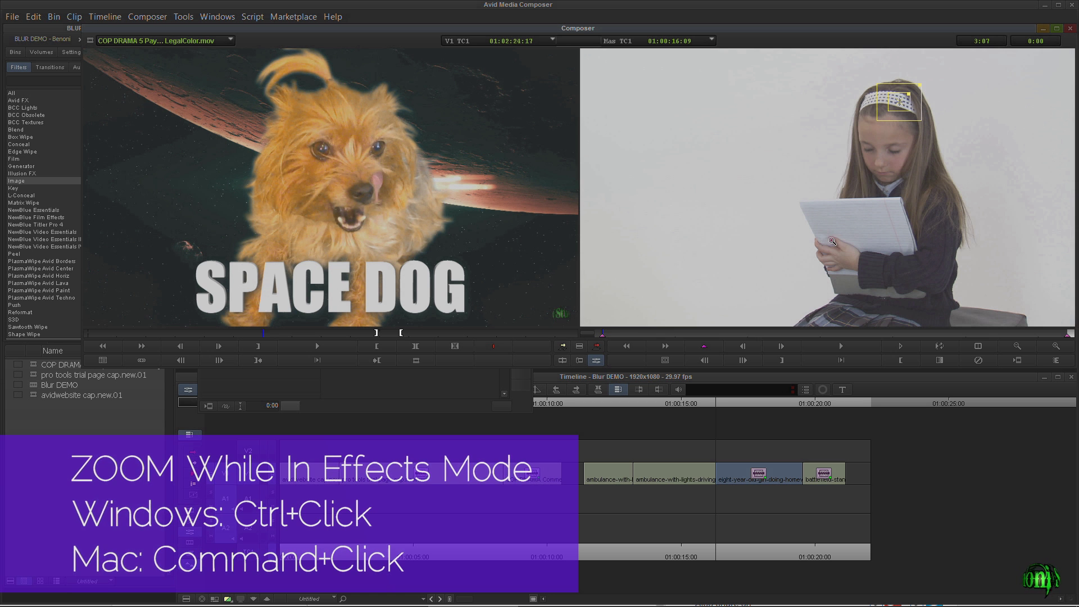
ctrl+click(832, 241)
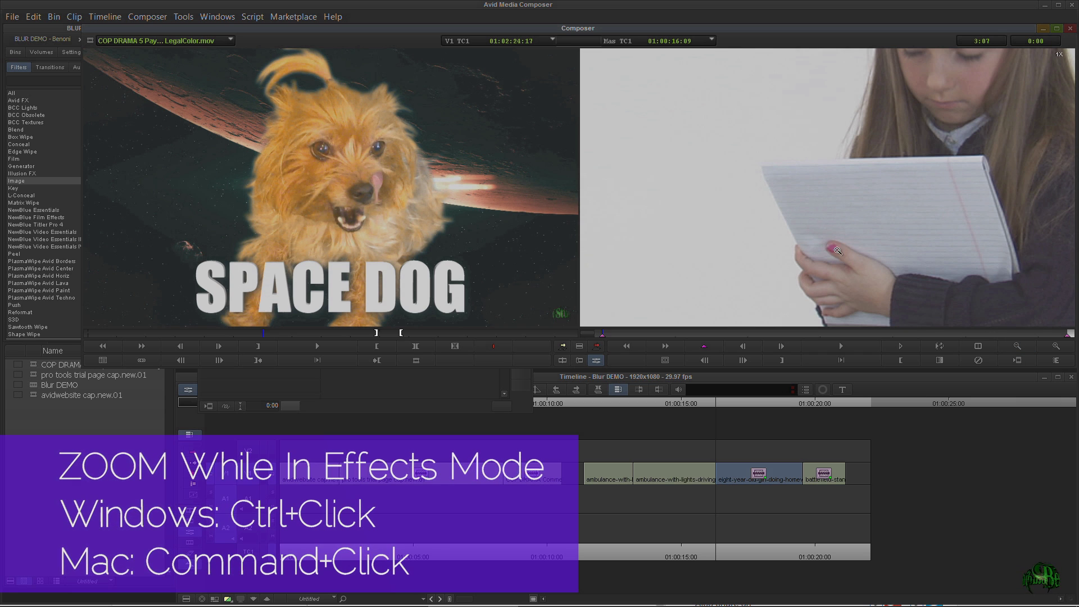
ctrl+click(832, 247)
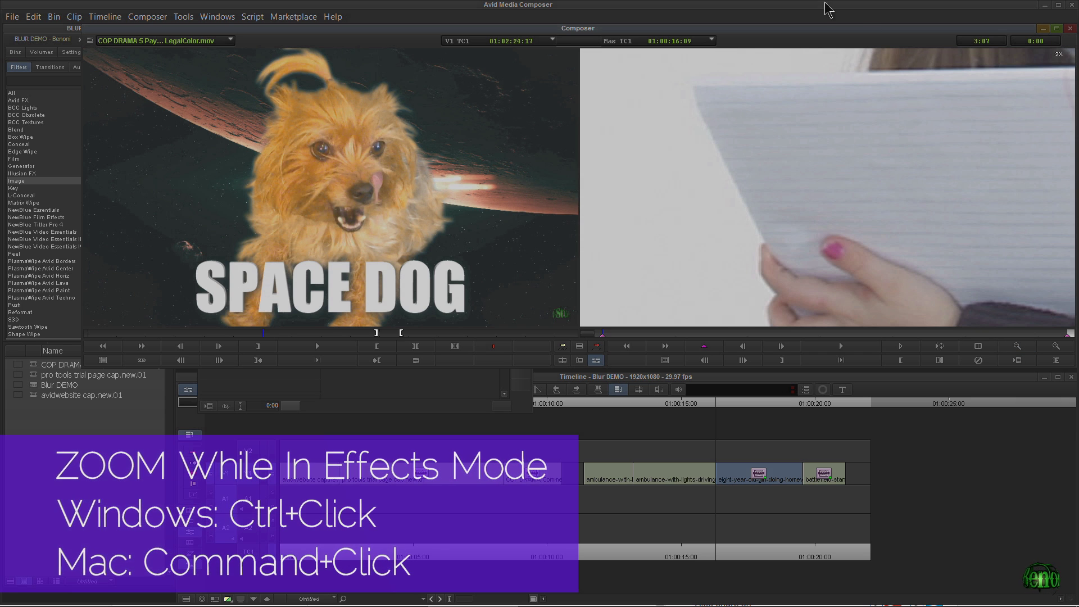
click(1018, 347)
click(1019, 348)
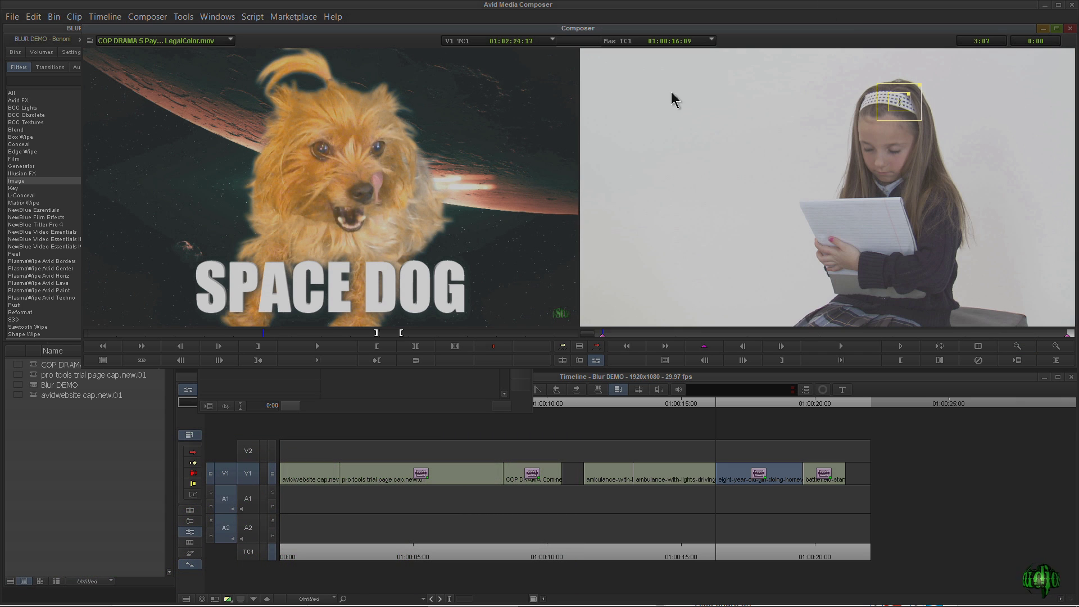
ctrl+click(598, 68)
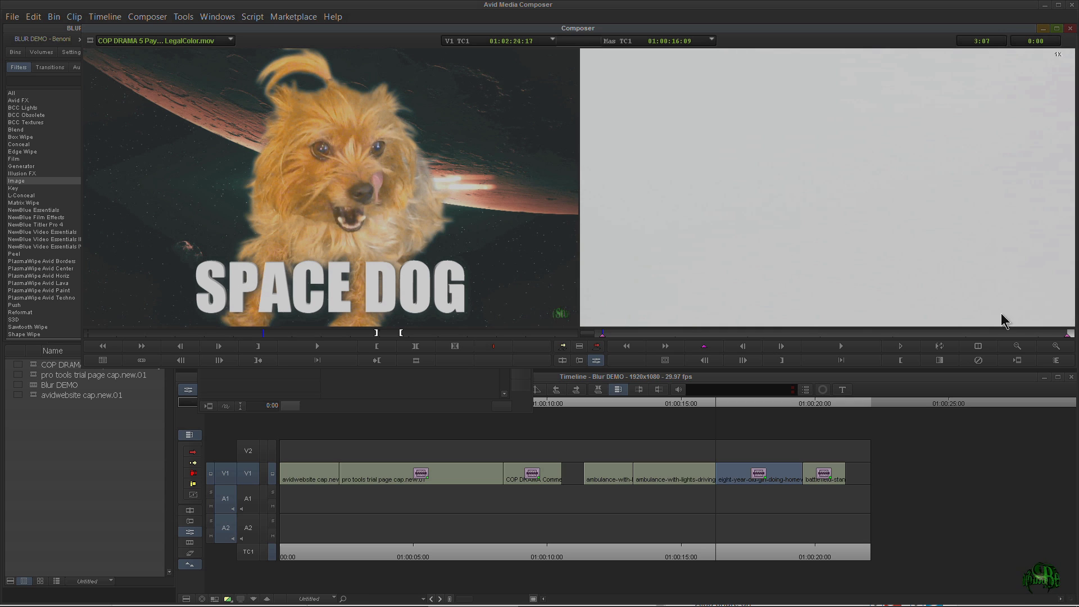
click(1018, 347)
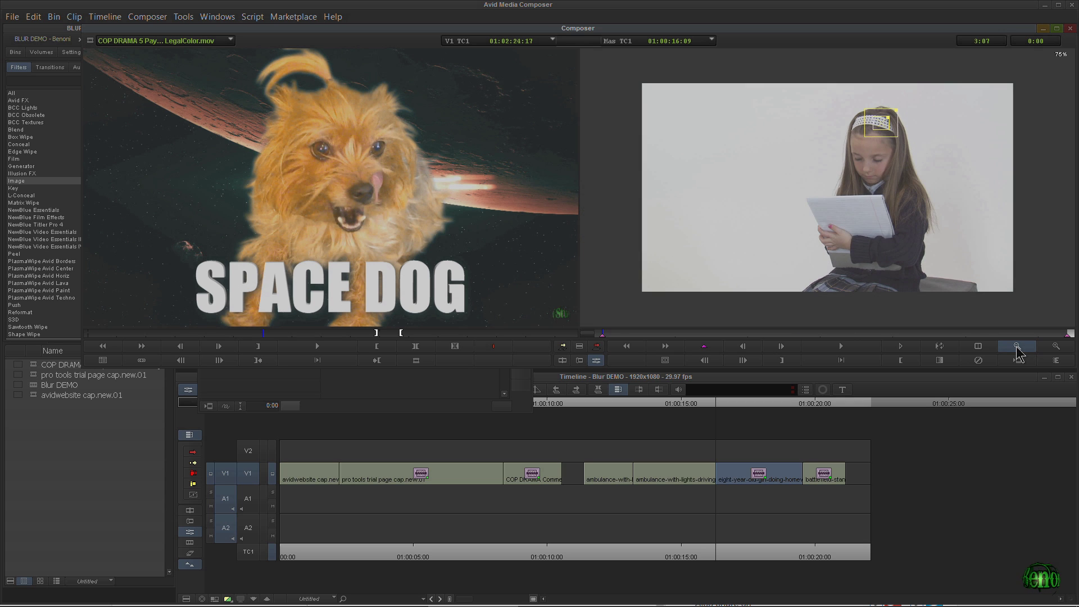
Step: Centre the tracker on a dark dot near the headband's end and shrink its inner and outer boxes around it
click(1066, 349)
click(1065, 350)
click(1065, 350)
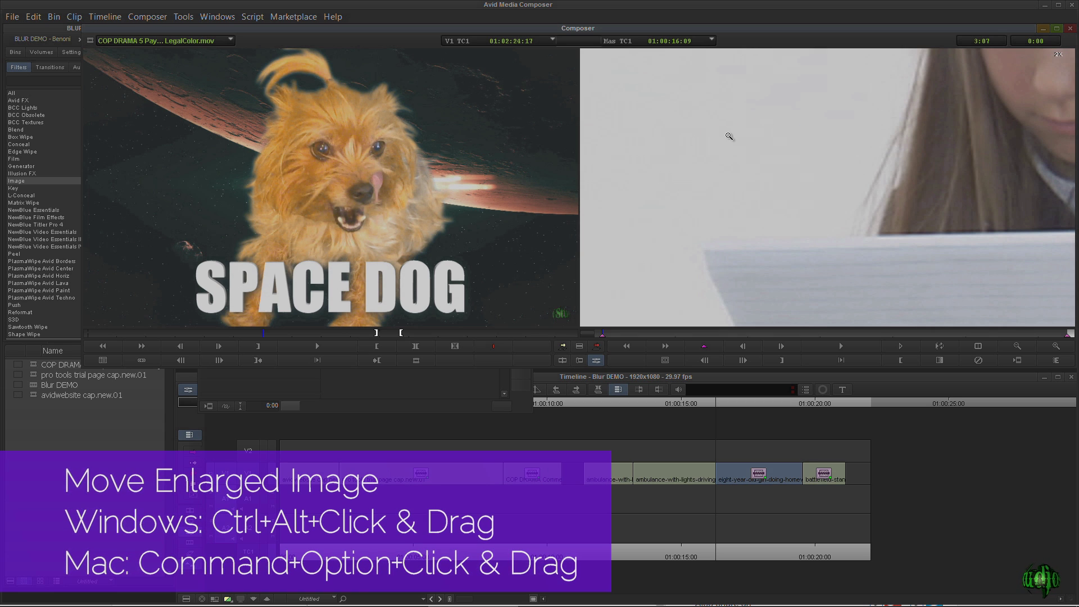
drag(984, 94, 991, 203)
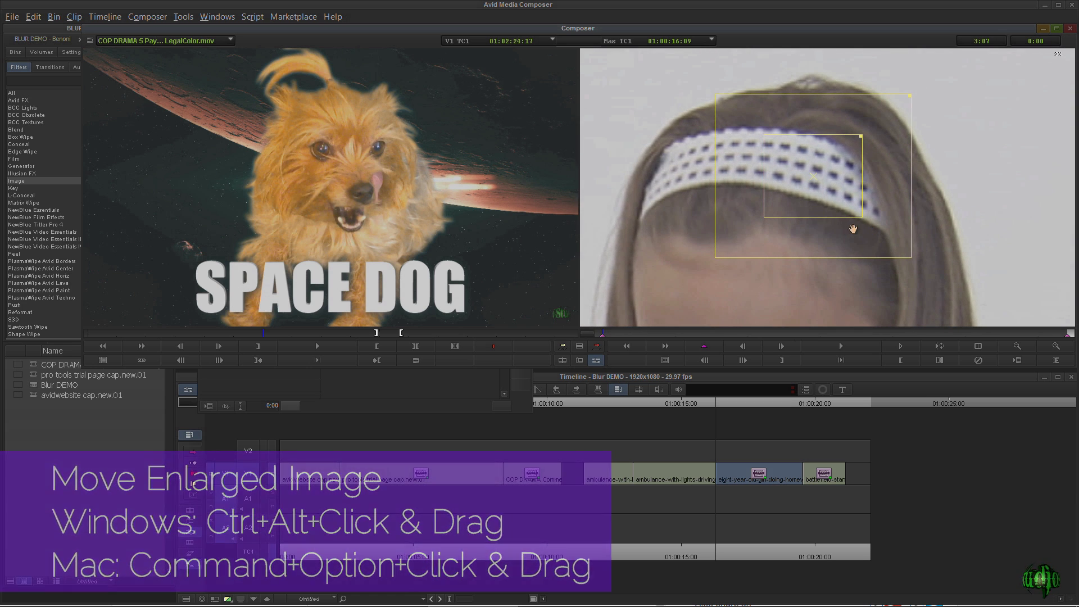
click(818, 176)
drag(818, 176, 832, 184)
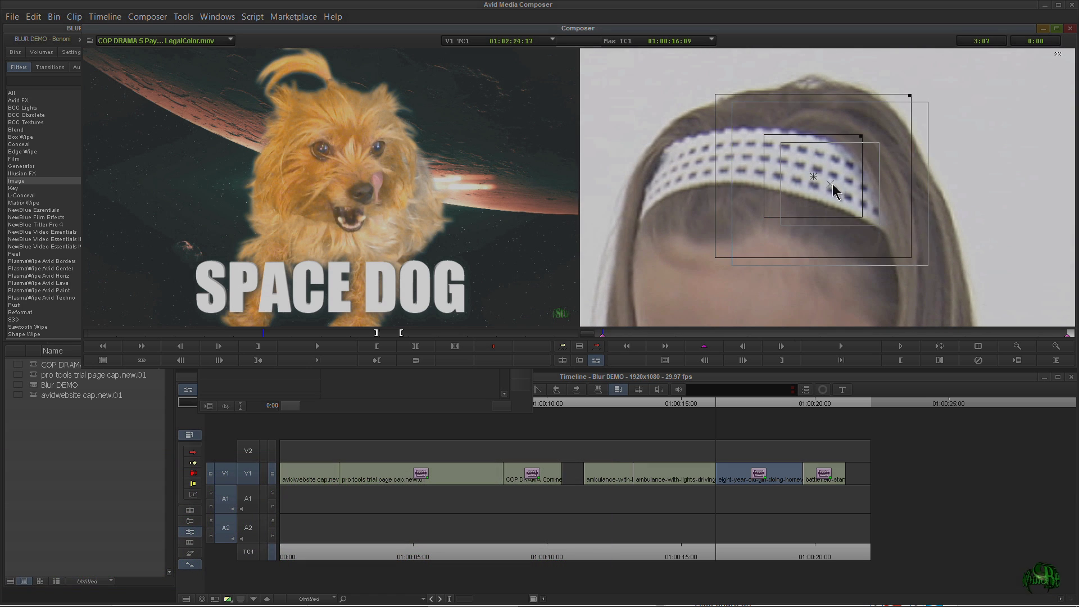
drag(878, 151, 830, 178)
drag(927, 101, 890, 126)
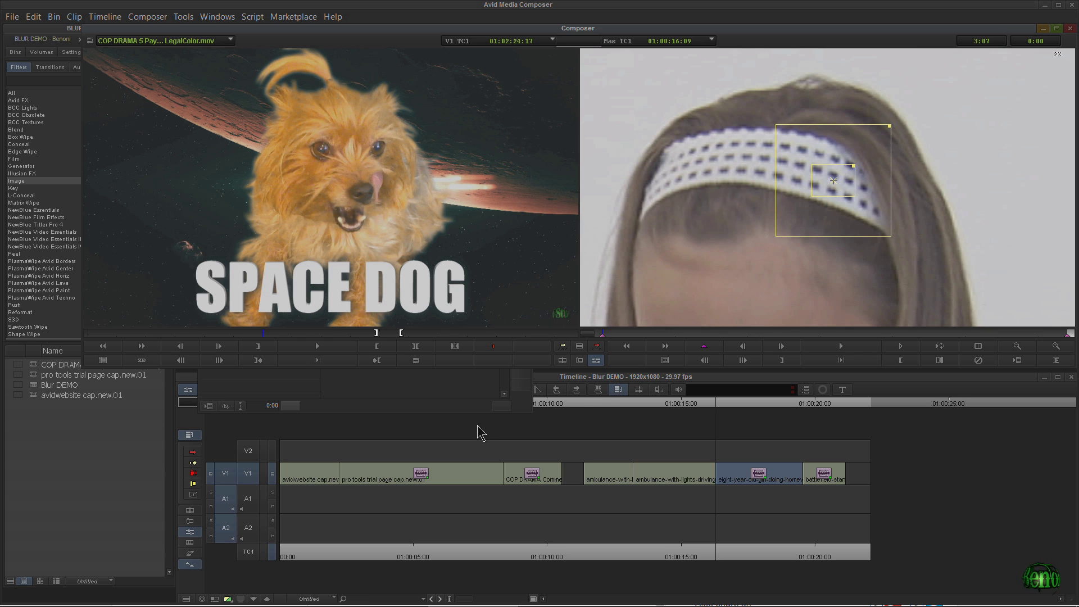
Step: Reopen the tracking setup for the girl clip's Blur Effect
click(1017, 348)
click(397, 407)
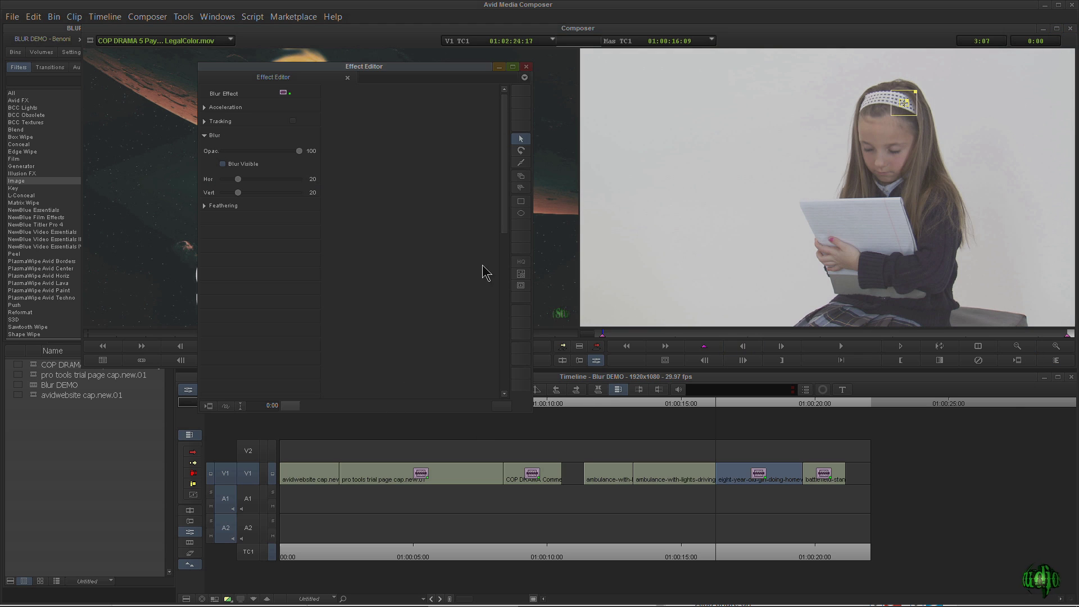
click(520, 275)
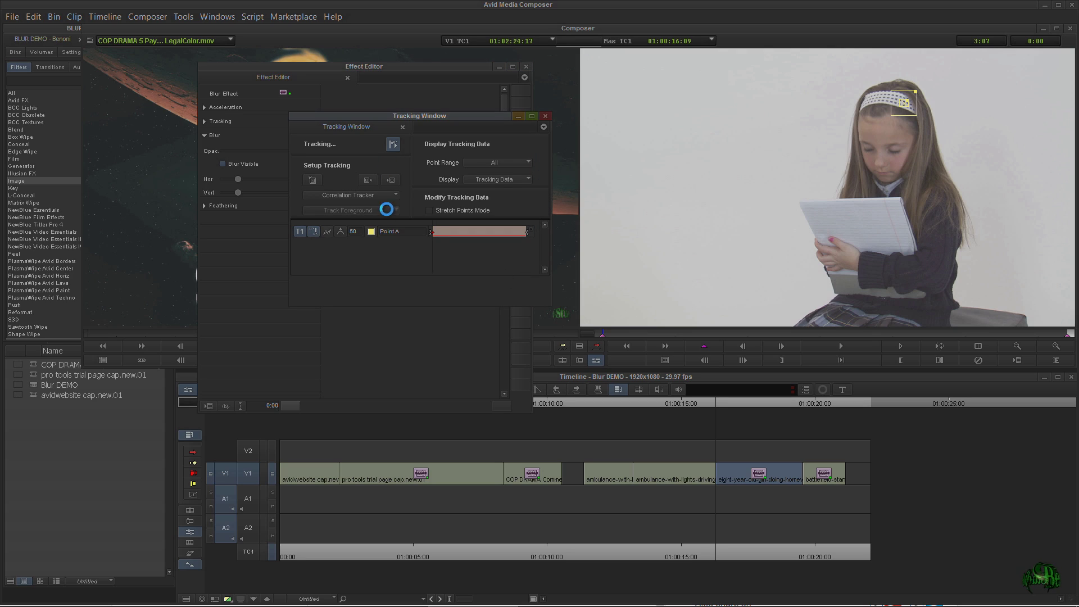